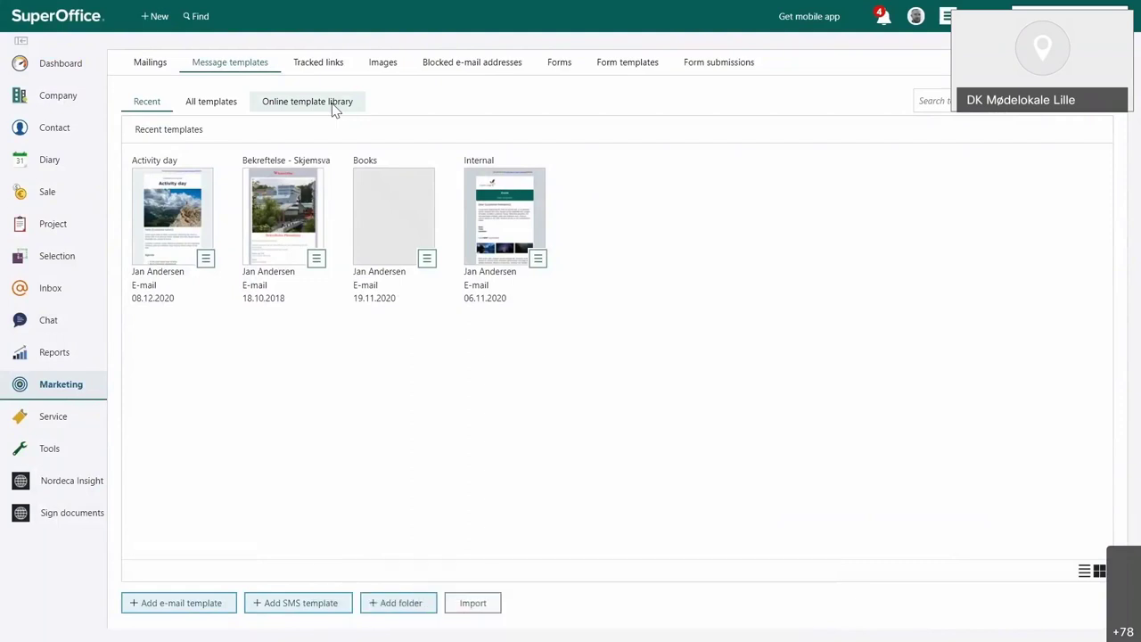
Step: Find the New feature! template in the online template library and use it for a new mailing
click(333, 105)
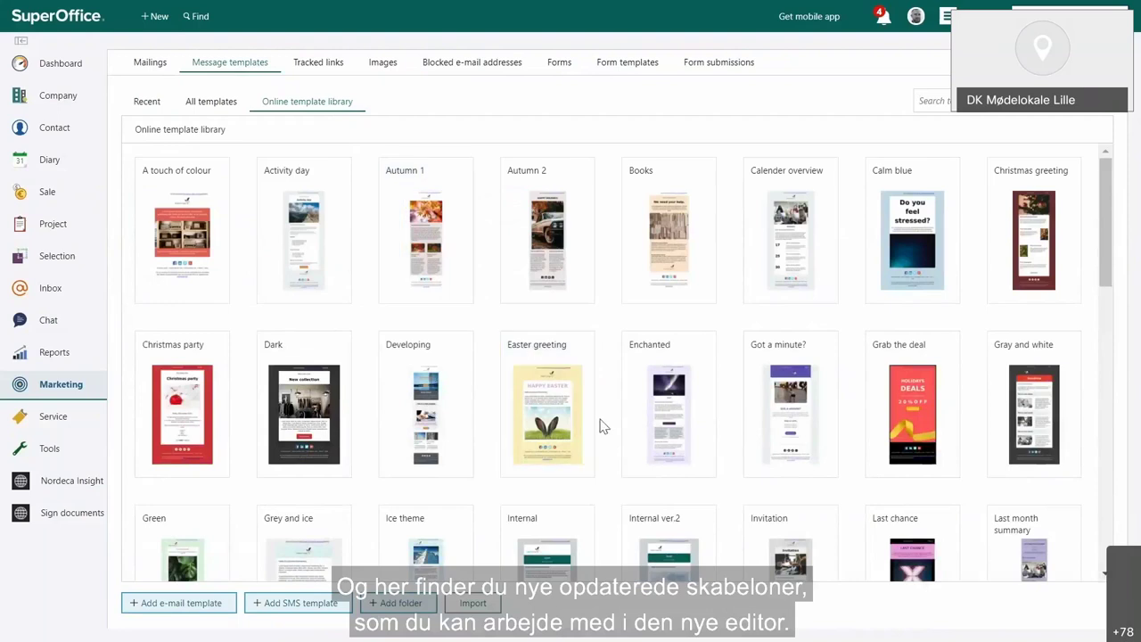
scroll(633, 469, down, 2)
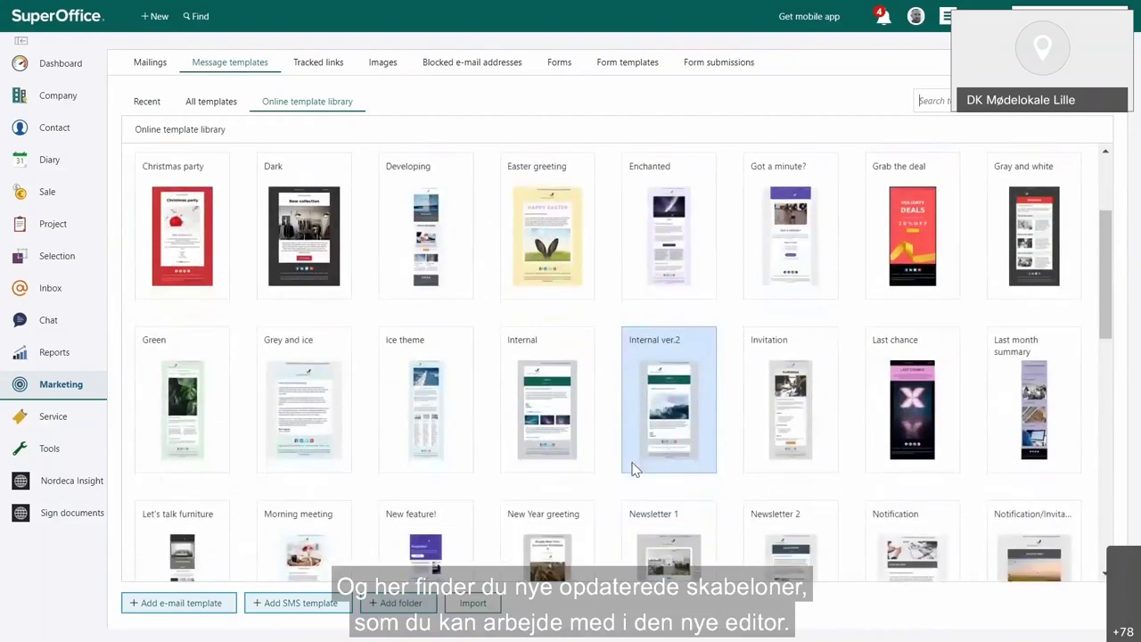
scroll(633, 470, down, 1)
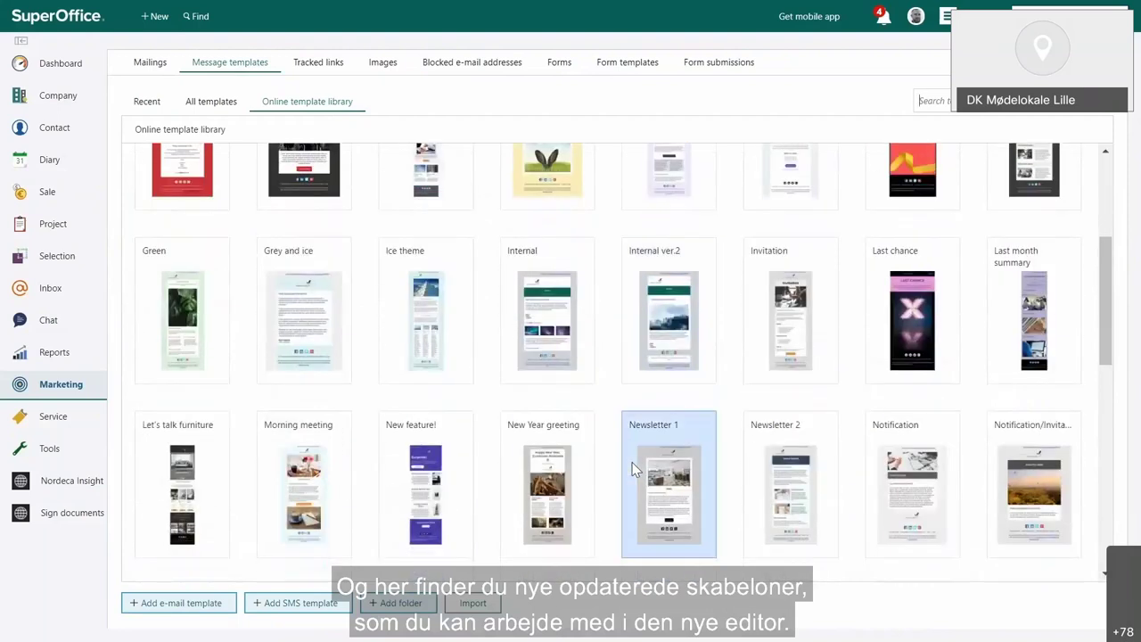
scroll(633, 469, down, 1)
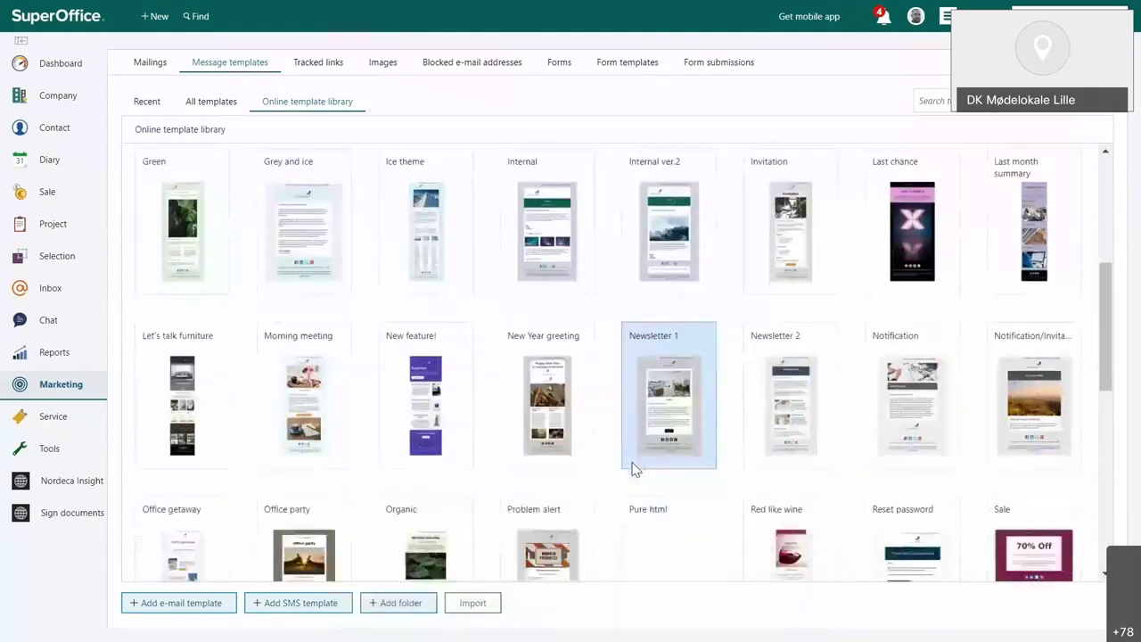
click(426, 406)
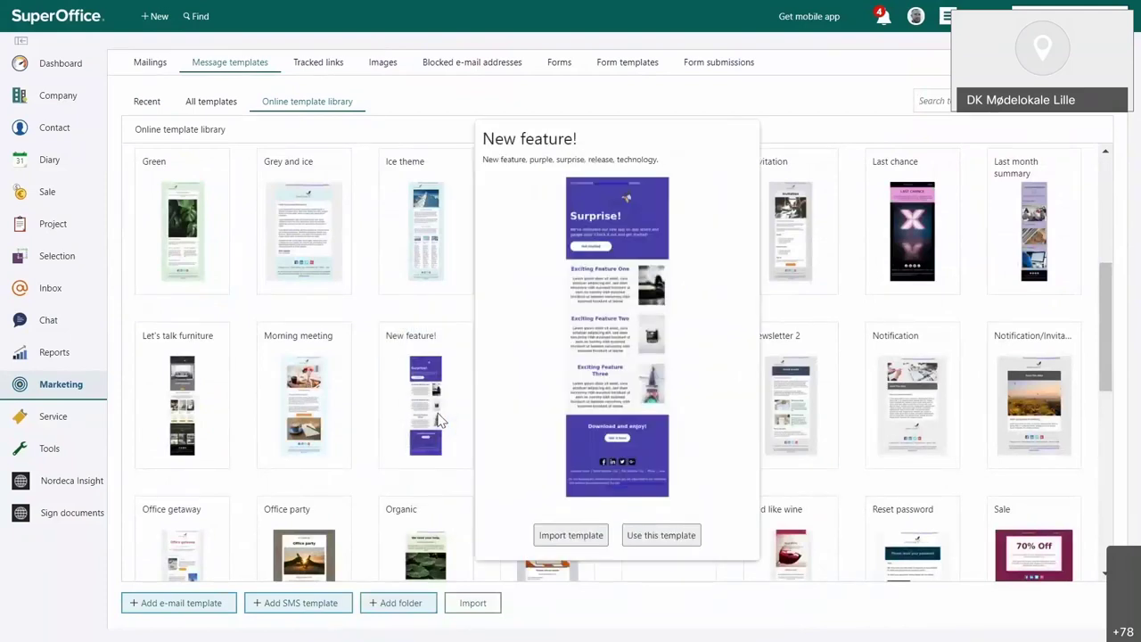
click(675, 542)
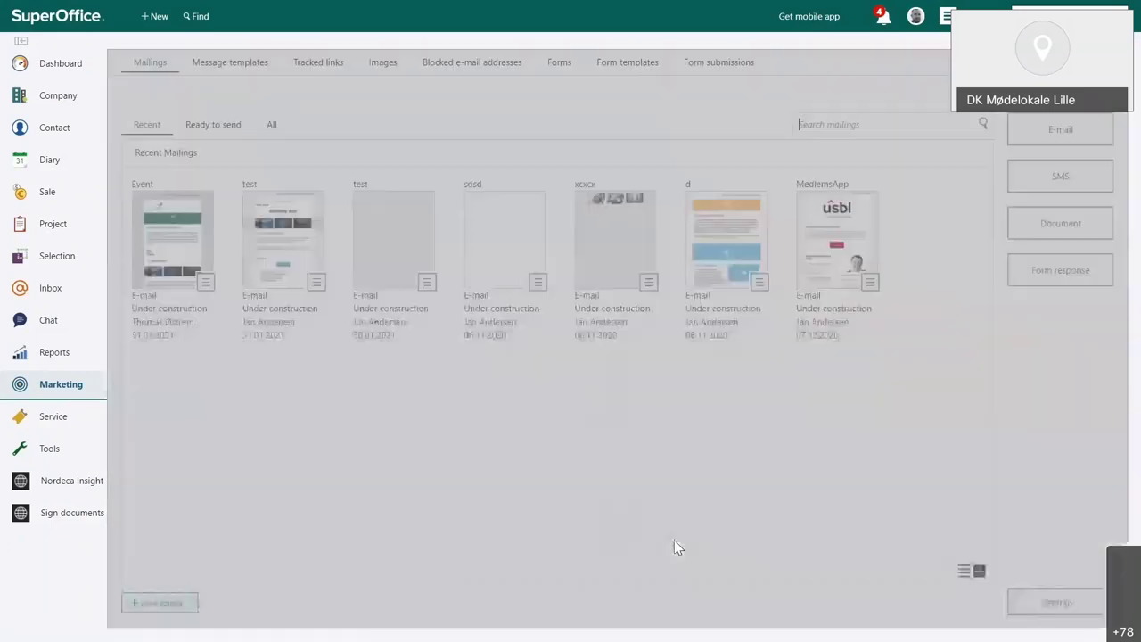
Step: Name the mailing 'New campaign', set its subscription type to News, and continue to the template
text(New campaign)
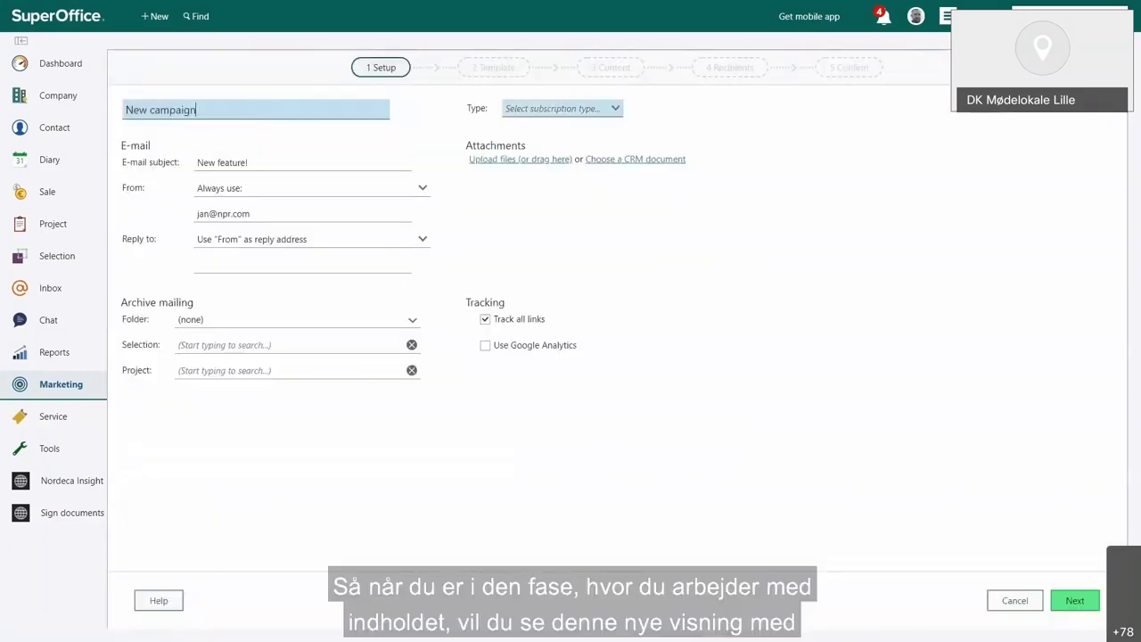
click(527, 108)
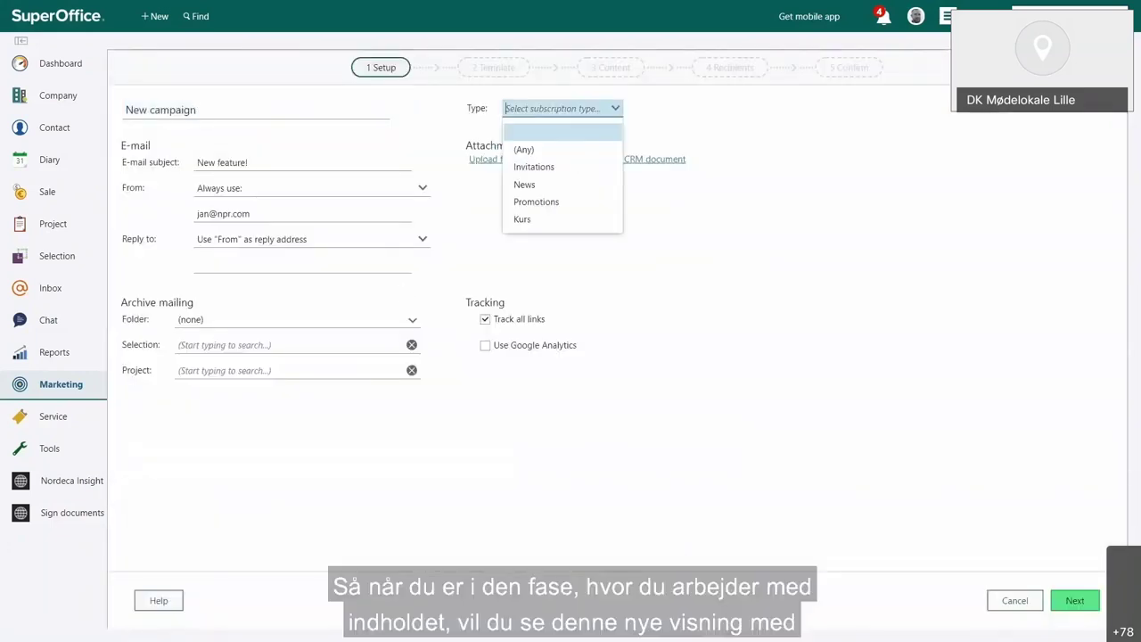
click(546, 185)
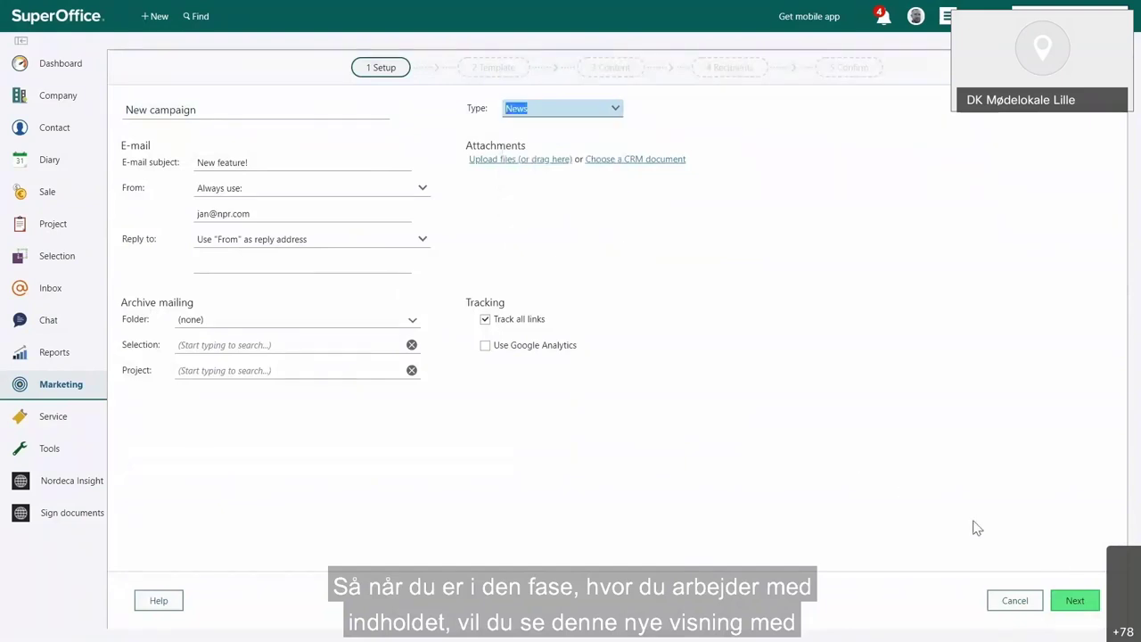
click(1072, 615)
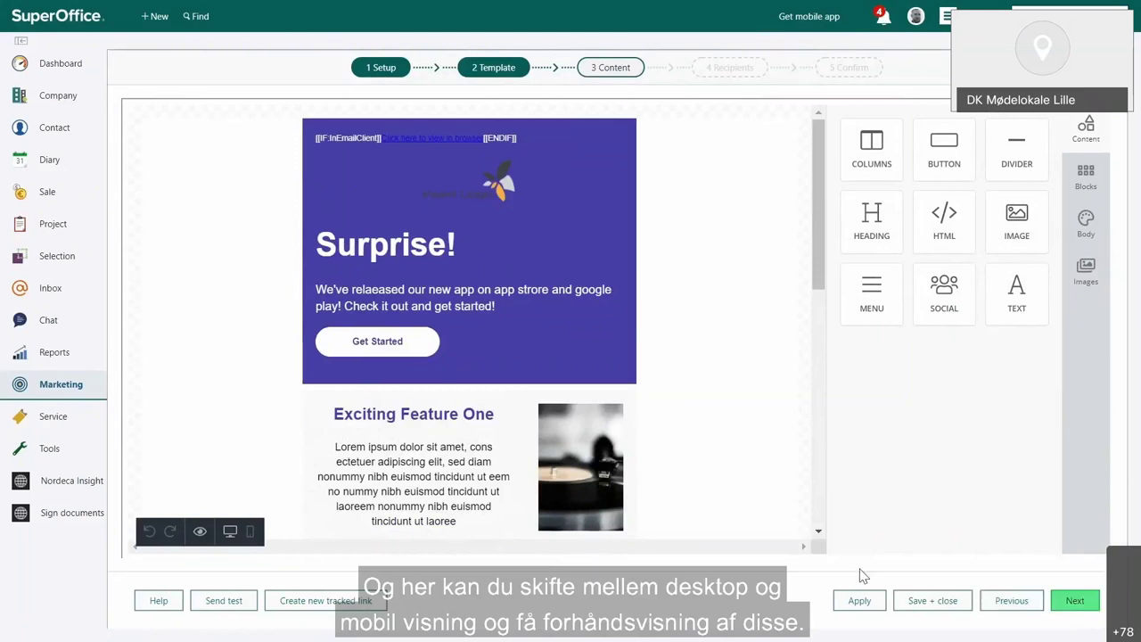
Step: Preview the e-mail in mobile view, then switch back to desktop preview
click(250, 535)
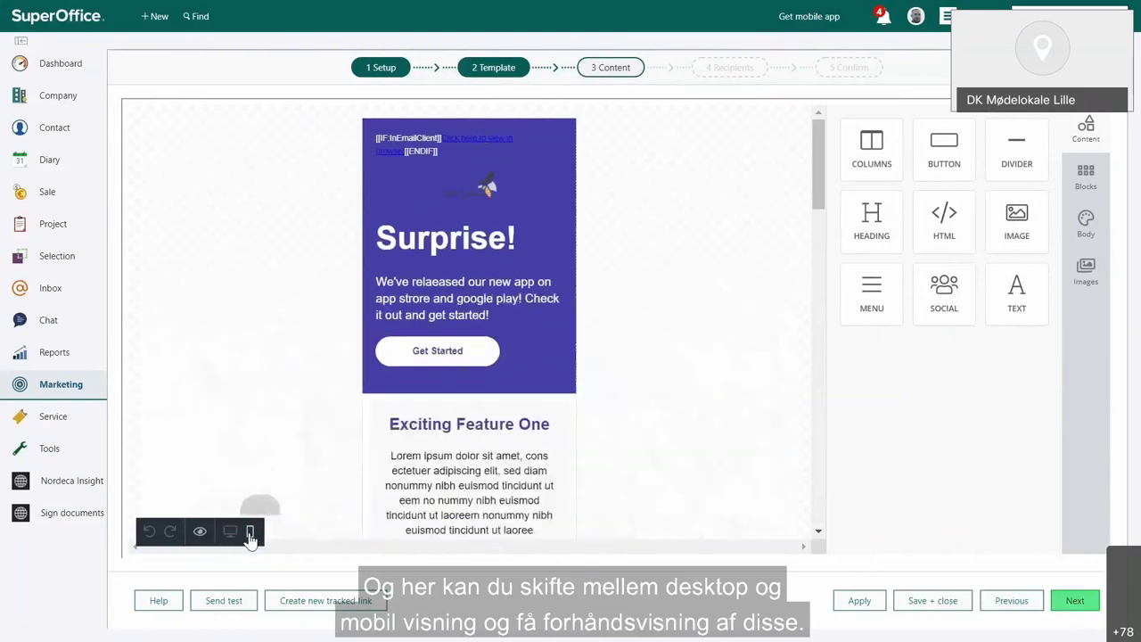
scroll(230, 535, down, 10)
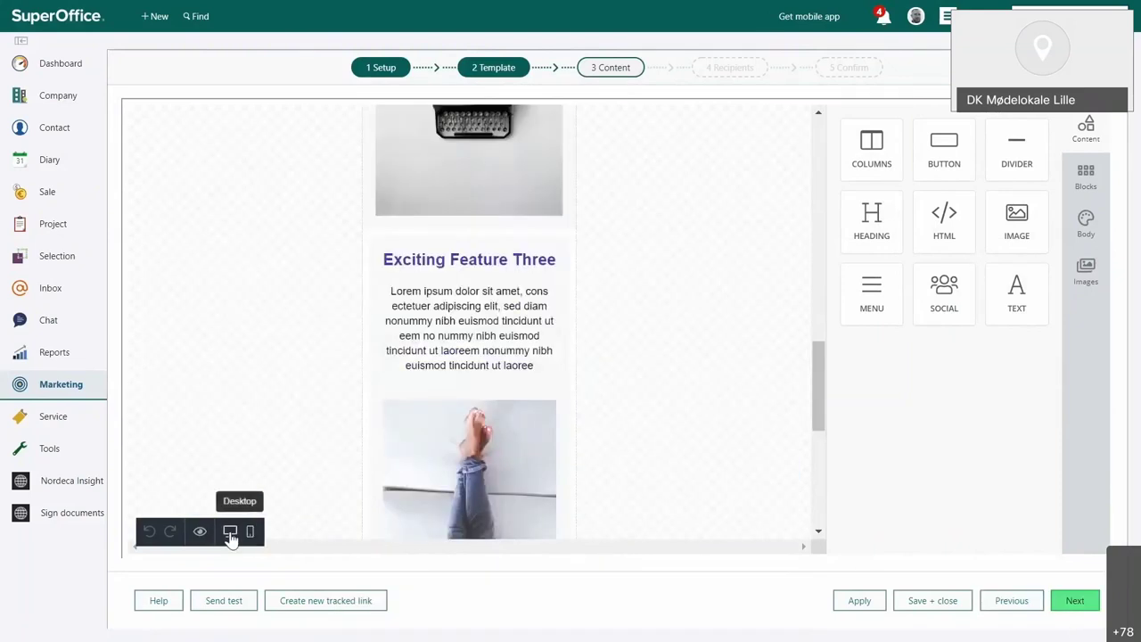
click(230, 532)
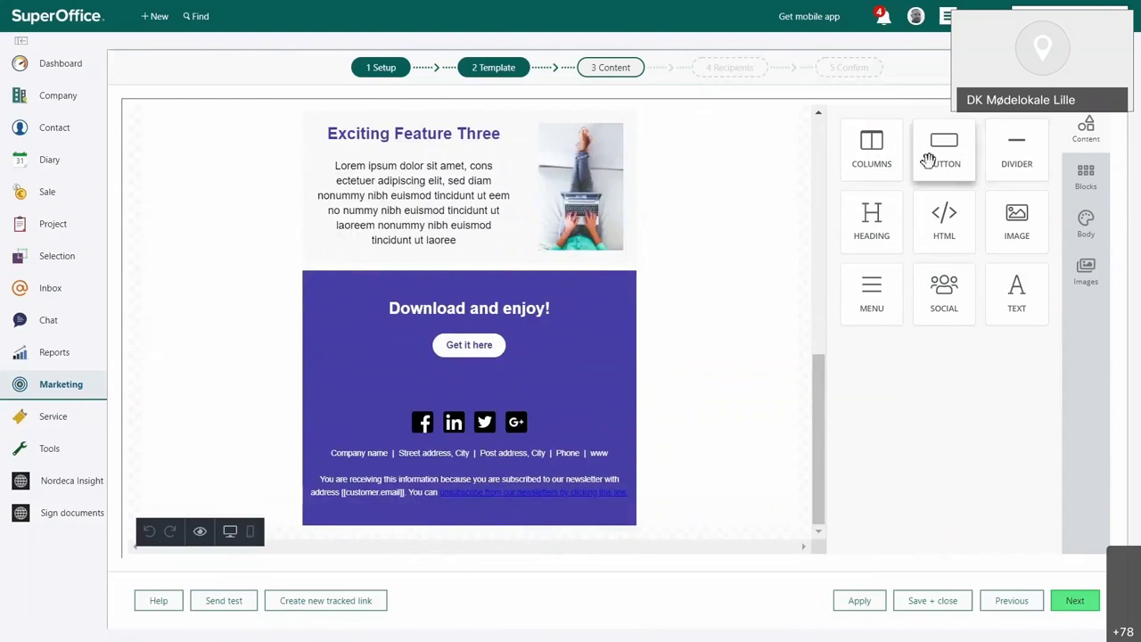
Step: Add a Heading row below the Surprise! banner, then a row with social media links
drag(873, 178, 528, 376)
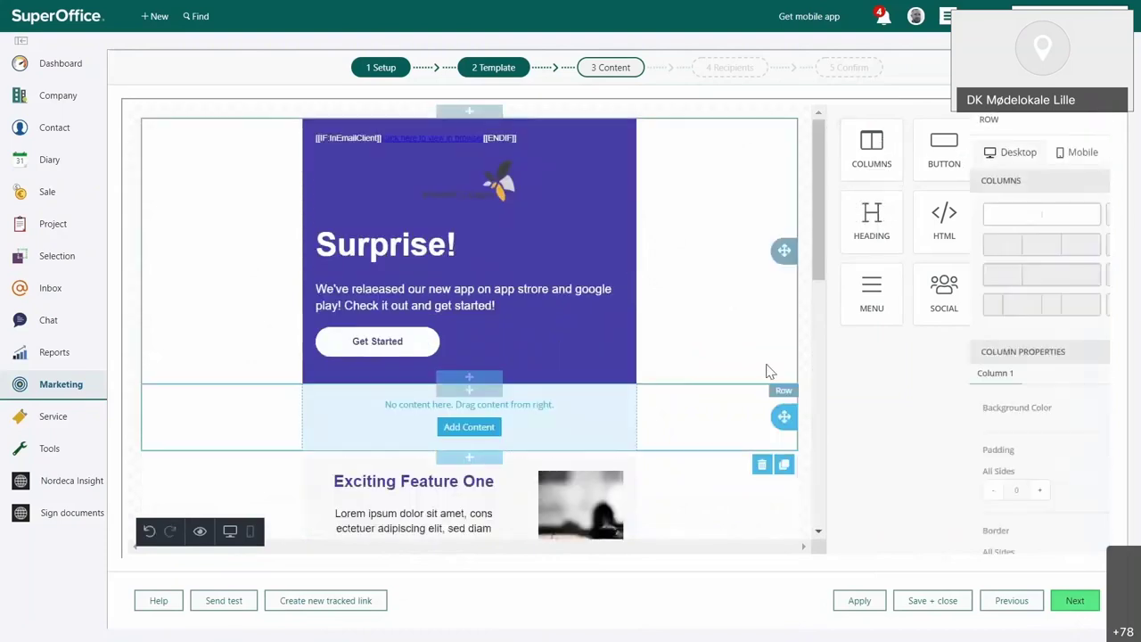
click(484, 426)
drag(887, 227, 471, 415)
drag(872, 151, 667, 425)
click(469, 459)
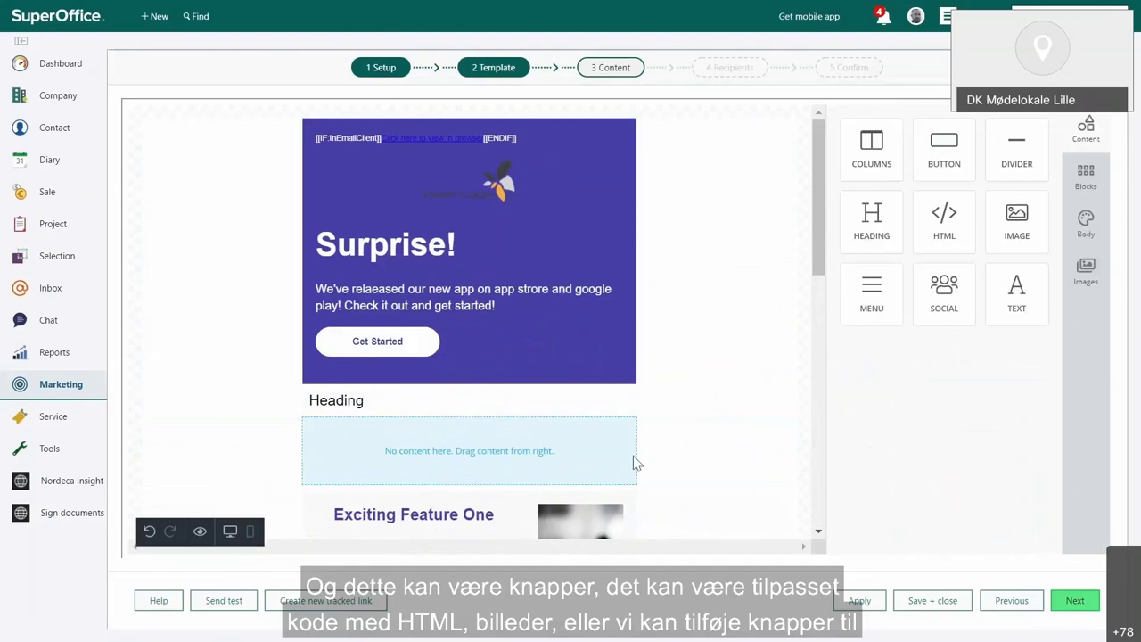
drag(943, 290, 615, 437)
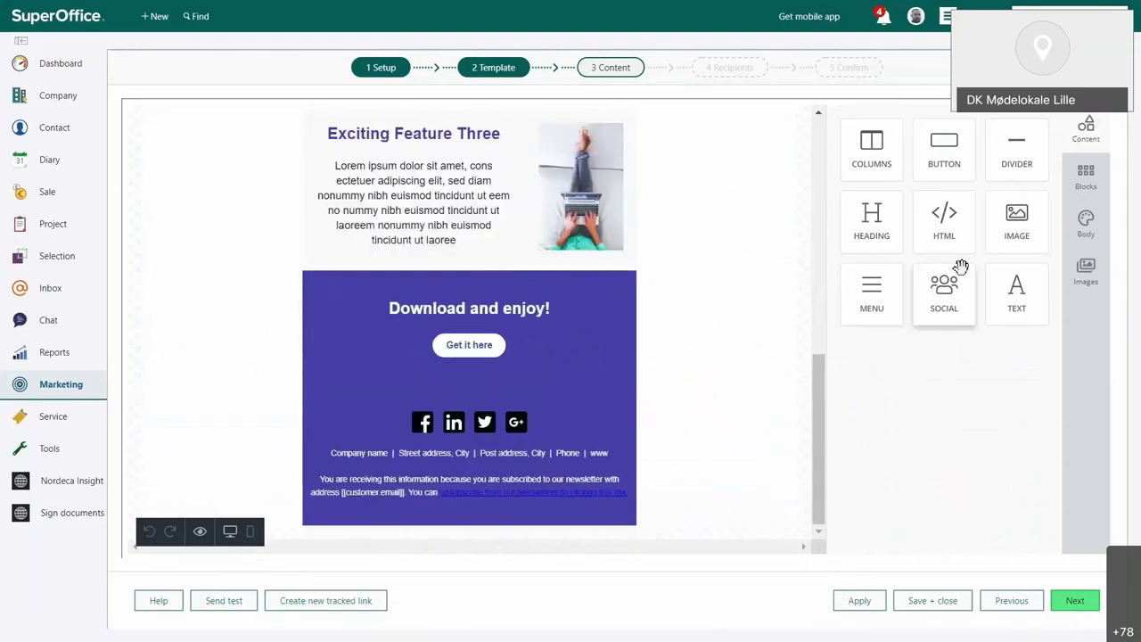
Step: Search stock images for 'blue' and drop the blue ice photo onto Exciting Feature Three
click(1086, 177)
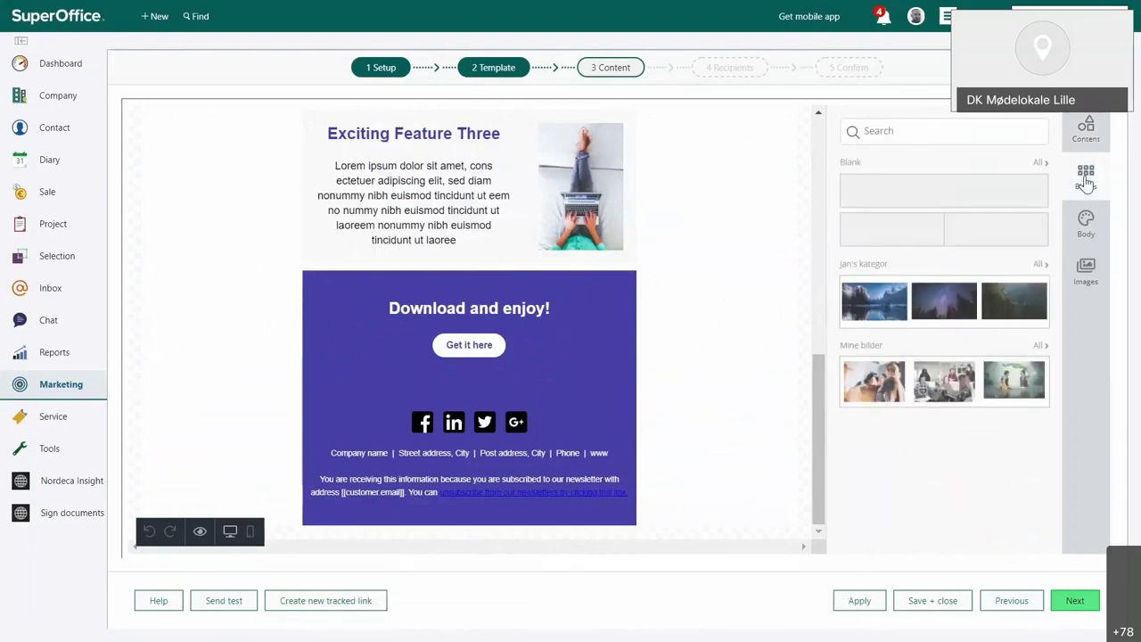
click(1037, 163)
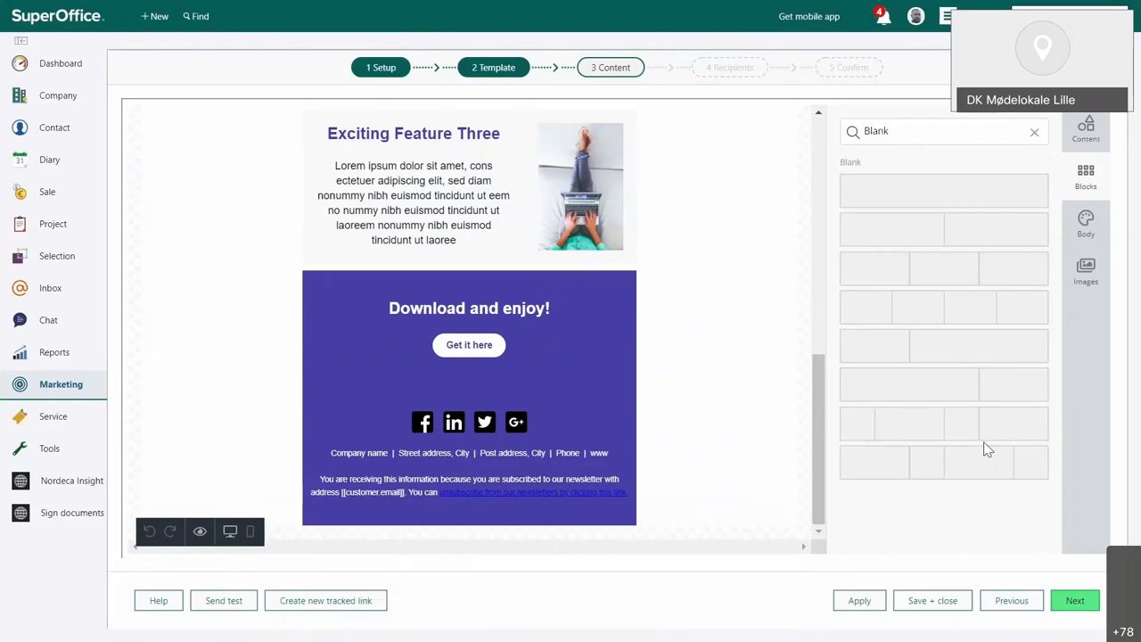
click(1085, 270)
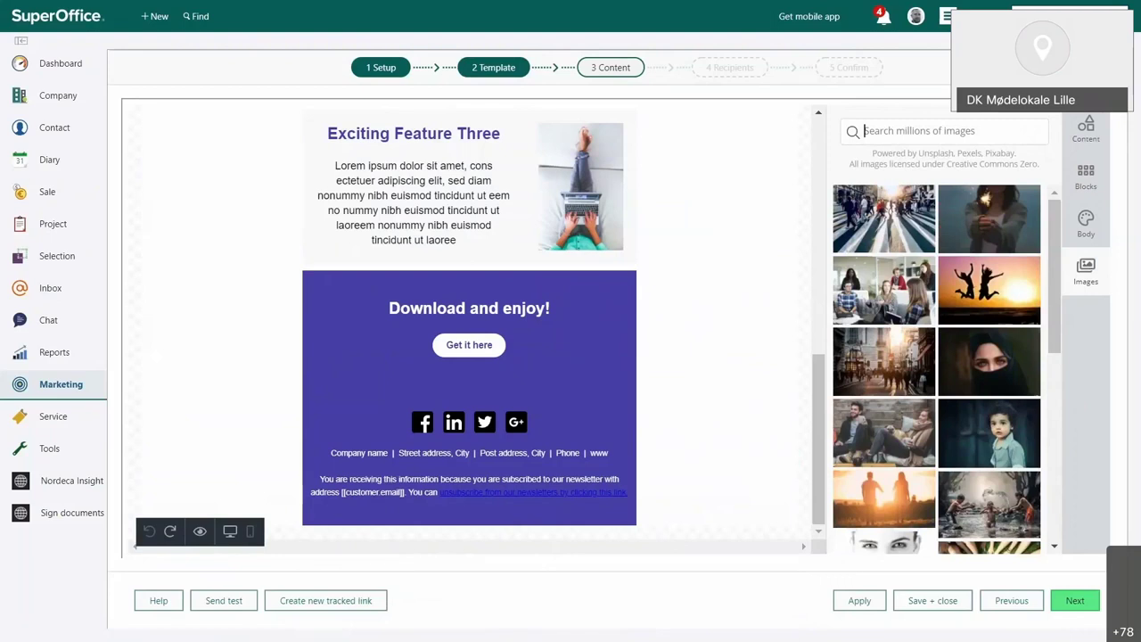
text(blue)
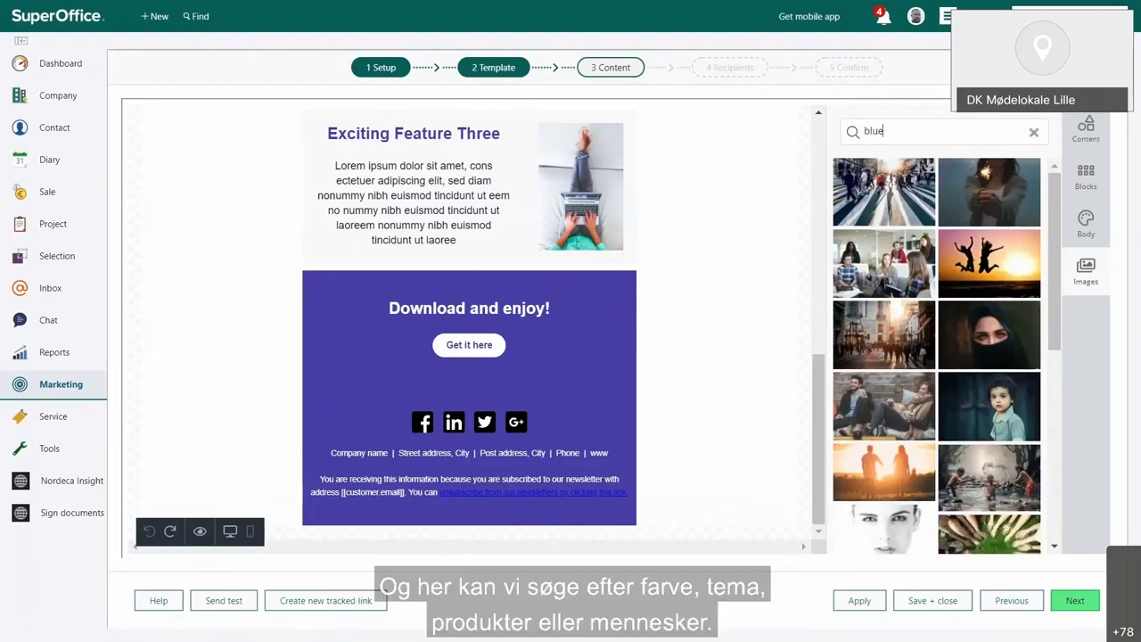
key(Return)
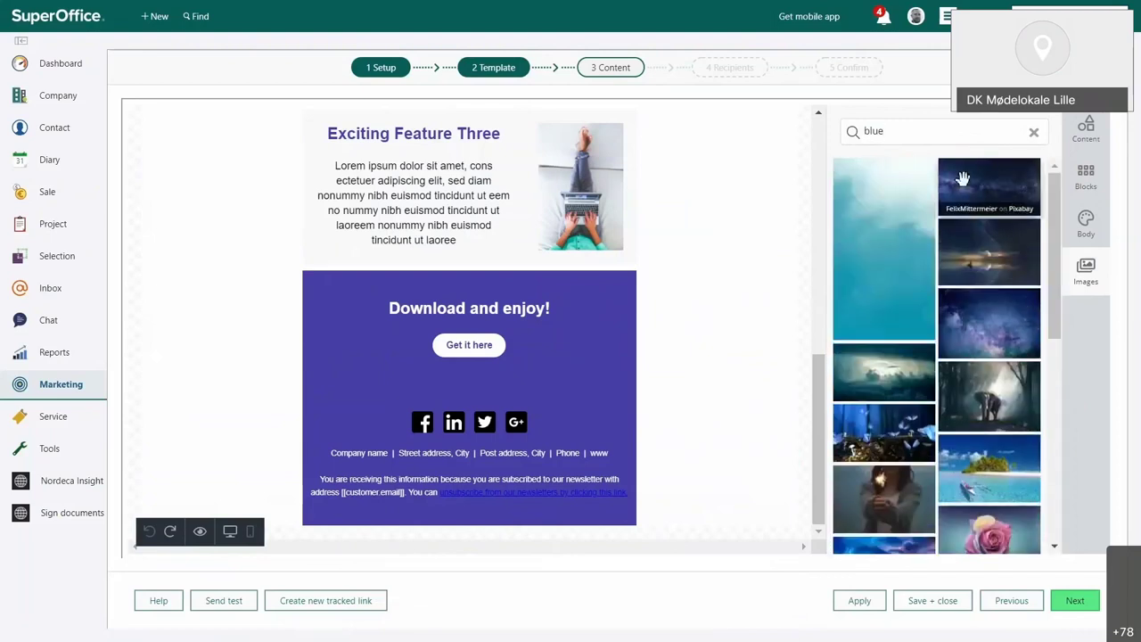
scroll(965, 347, down, 2)
scroll(964, 355, down, 2)
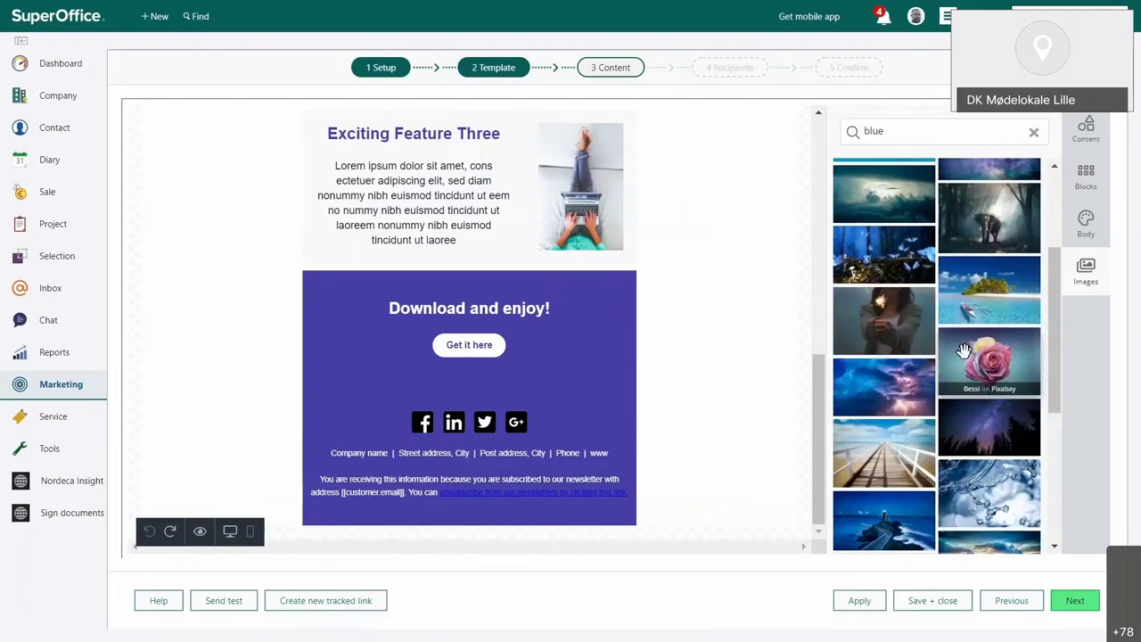
scroll(952, 383, down, 4)
scroll(976, 357, down, 3)
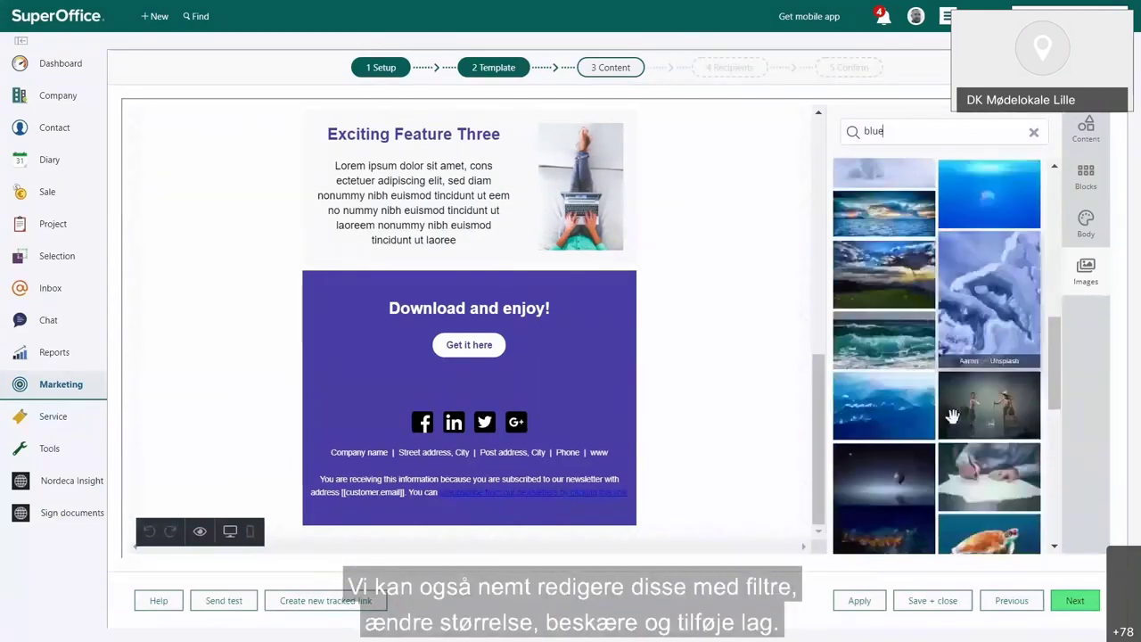
drag(996, 284, 583, 191)
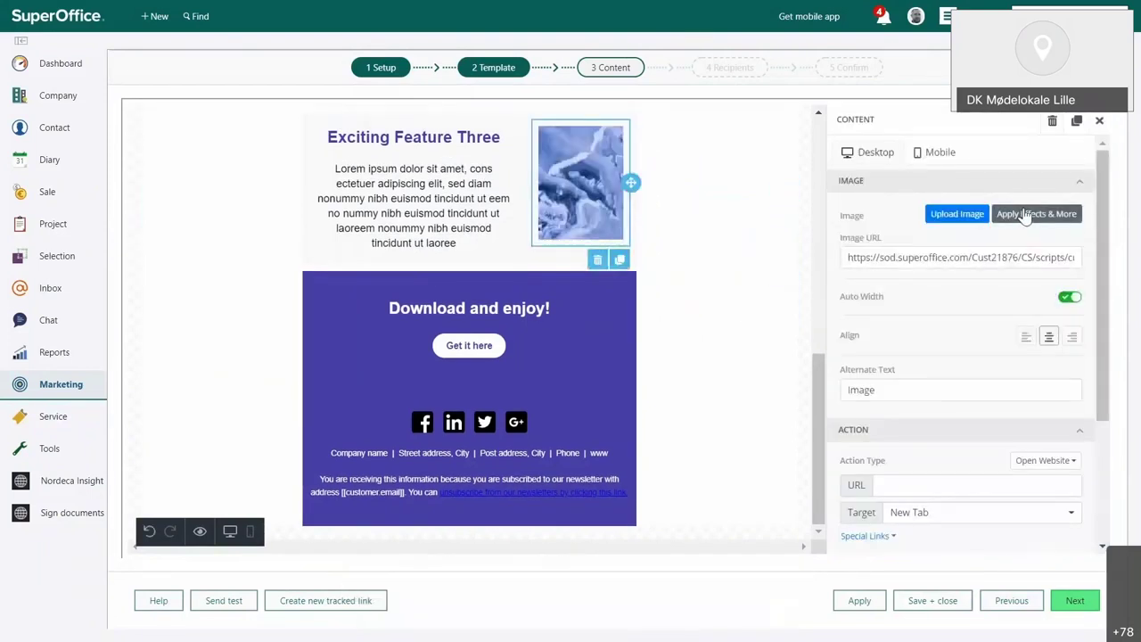
Step: Apply the Kodachrome filter to the Exciting Feature Three photo
click(1027, 210)
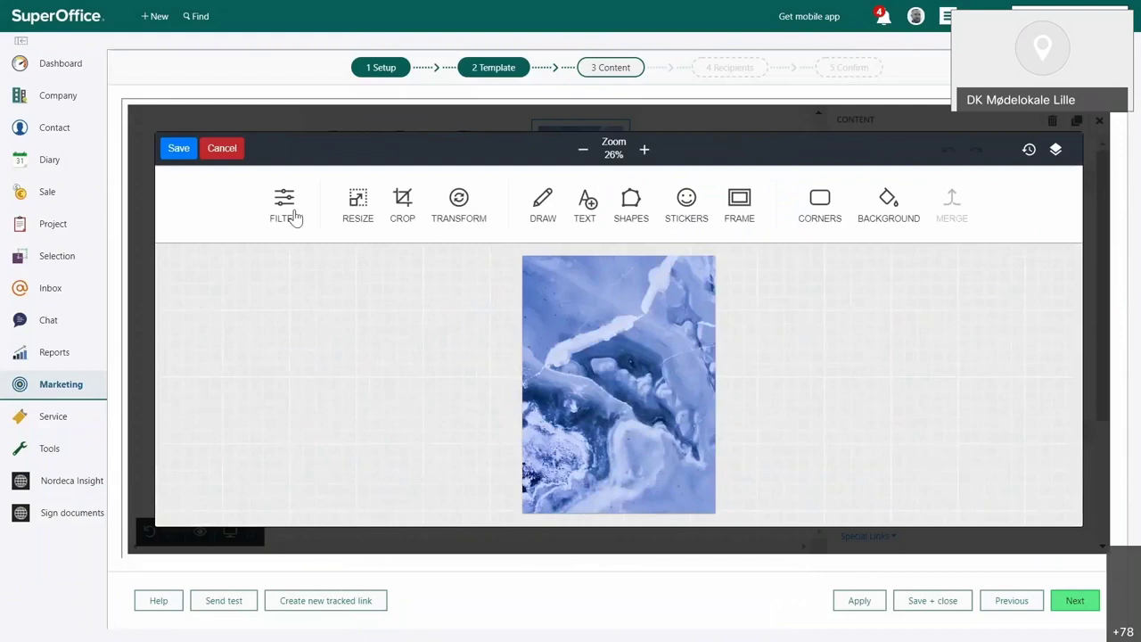
click(292, 214)
click(648, 198)
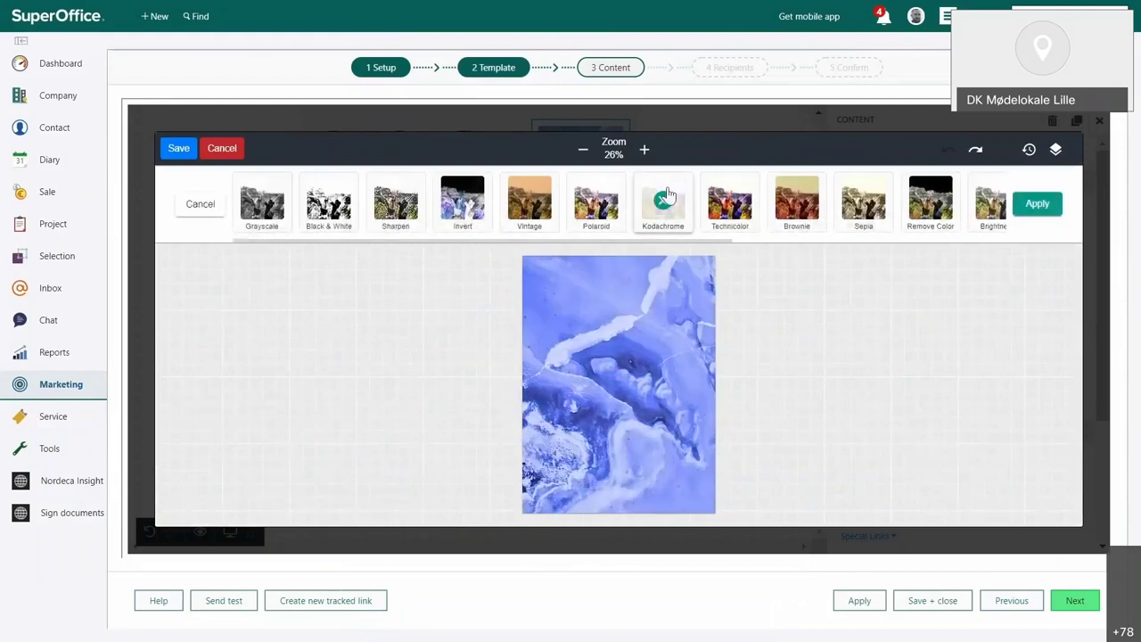
click(1029, 206)
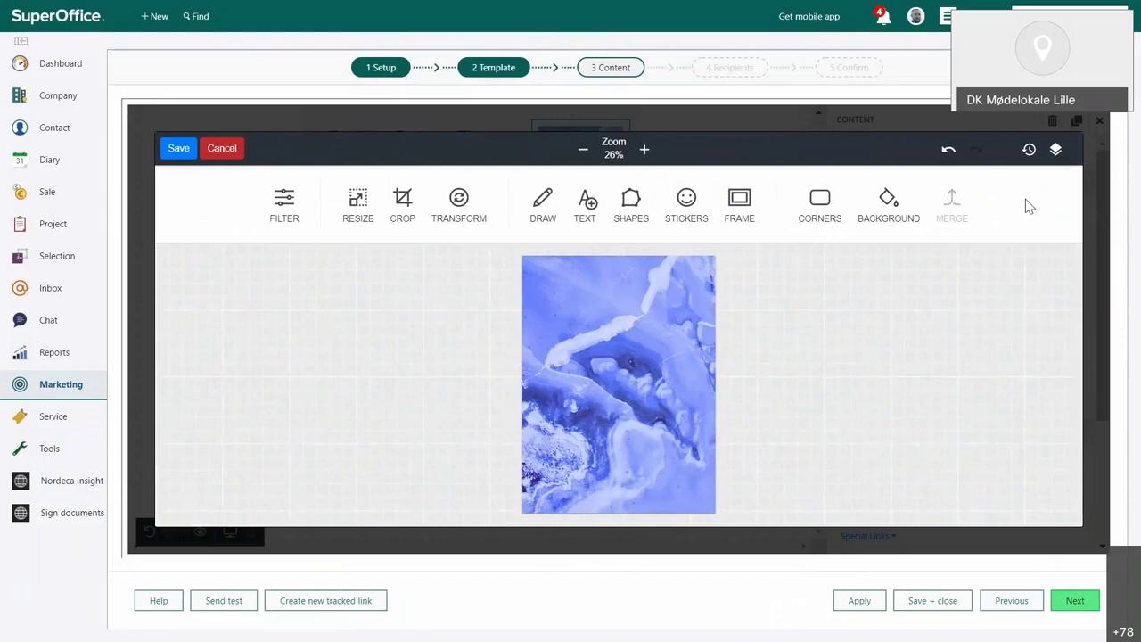
Step: Round the photo's corners with a larger radius and save the edited image
click(819, 203)
drag(566, 204, 696, 222)
click(1034, 205)
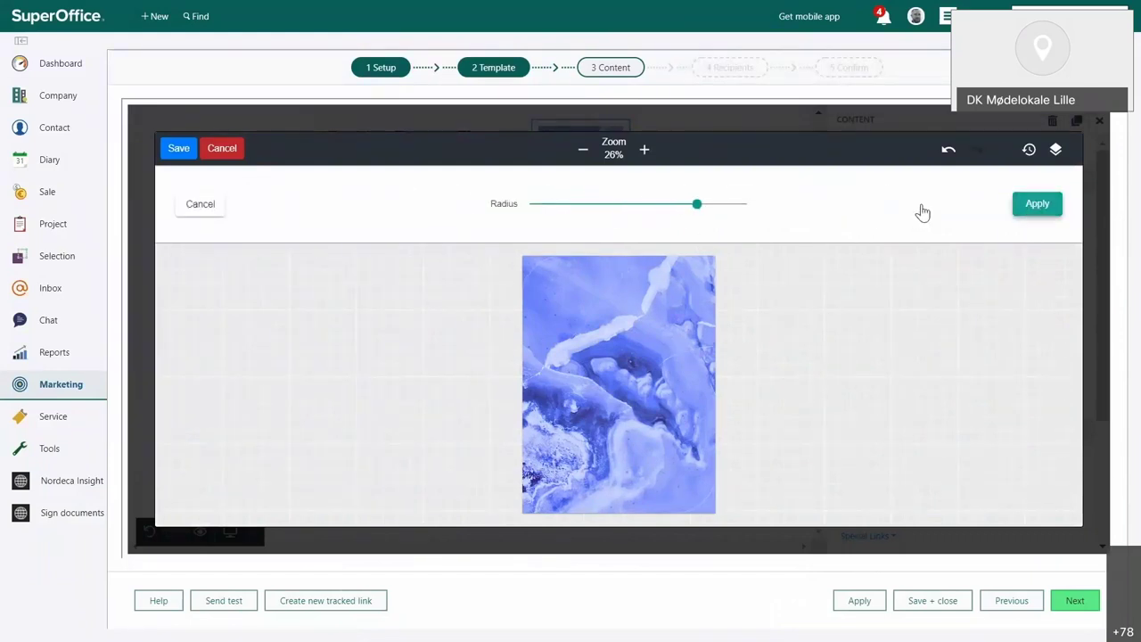
click(178, 148)
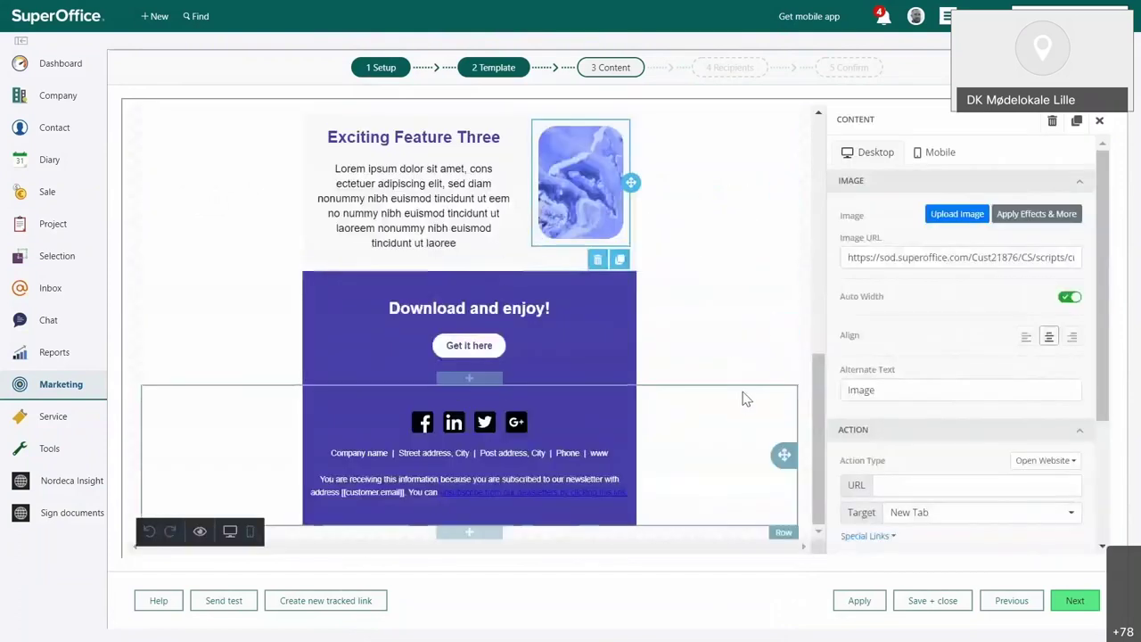
click(746, 399)
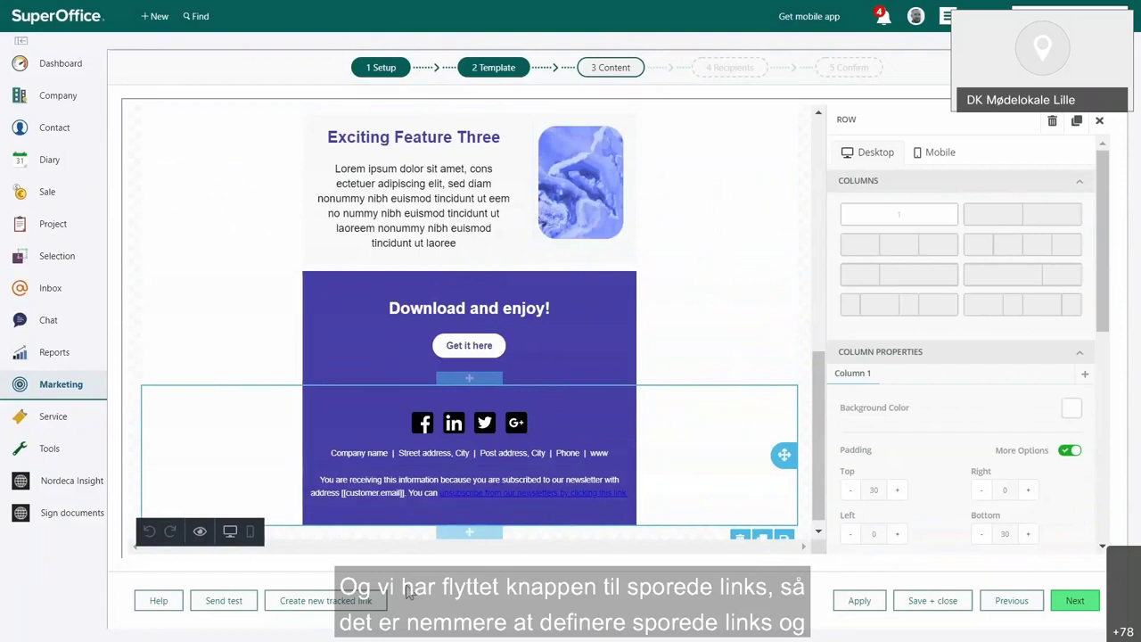
Step: Cancel the new link's properties unchanged and save and close the New campaign mailing
click(365, 603)
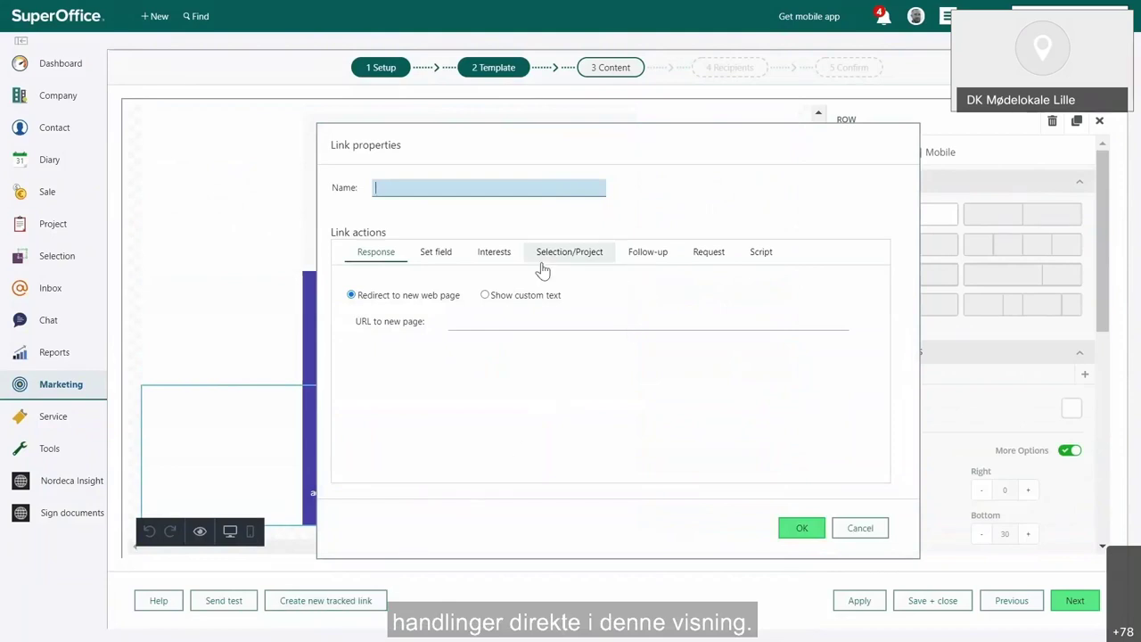
click(656, 259)
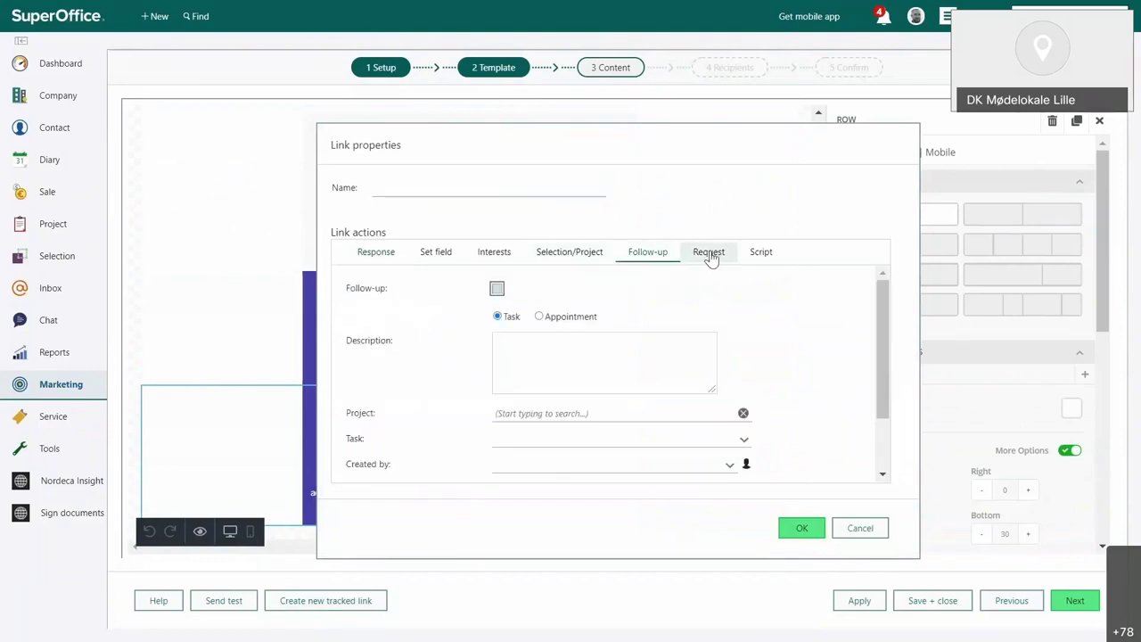
click(710, 254)
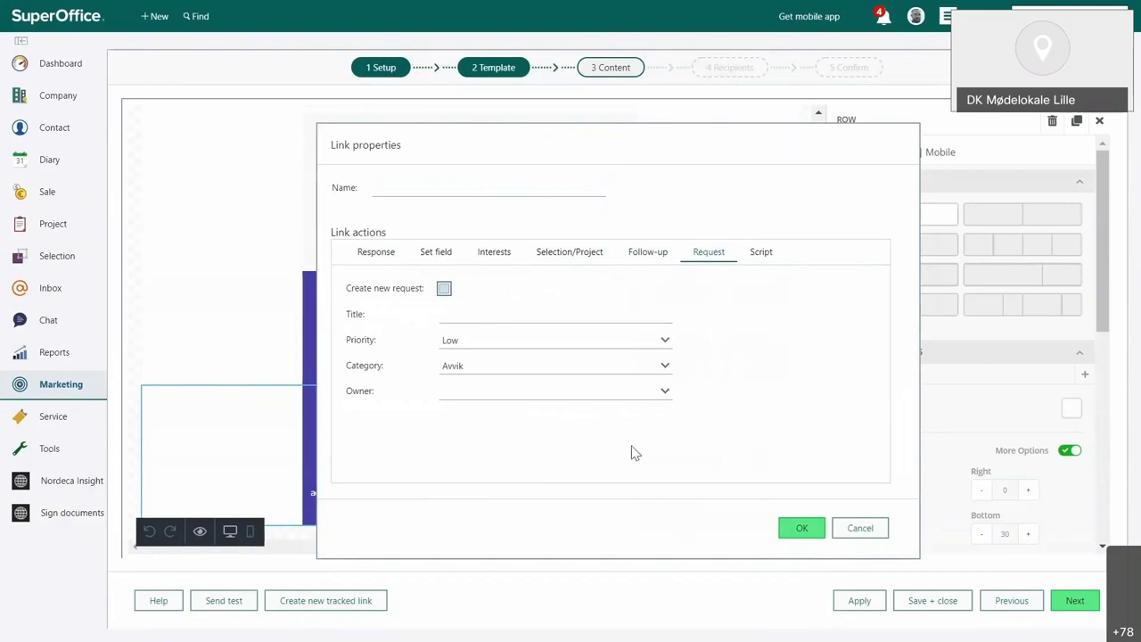
click(859, 530)
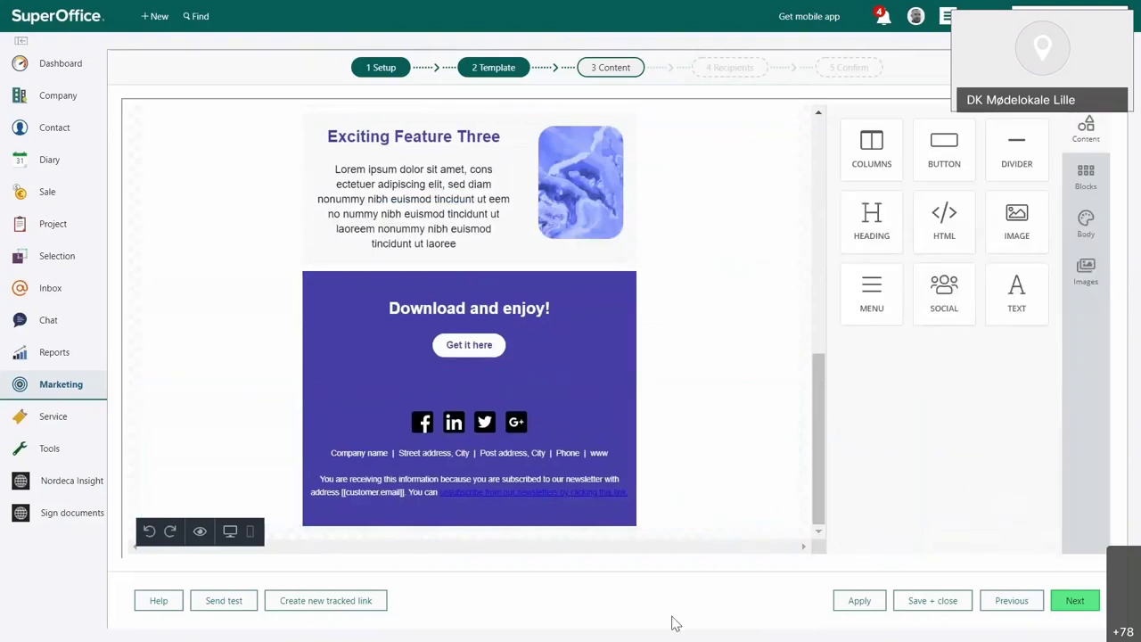
click(932, 601)
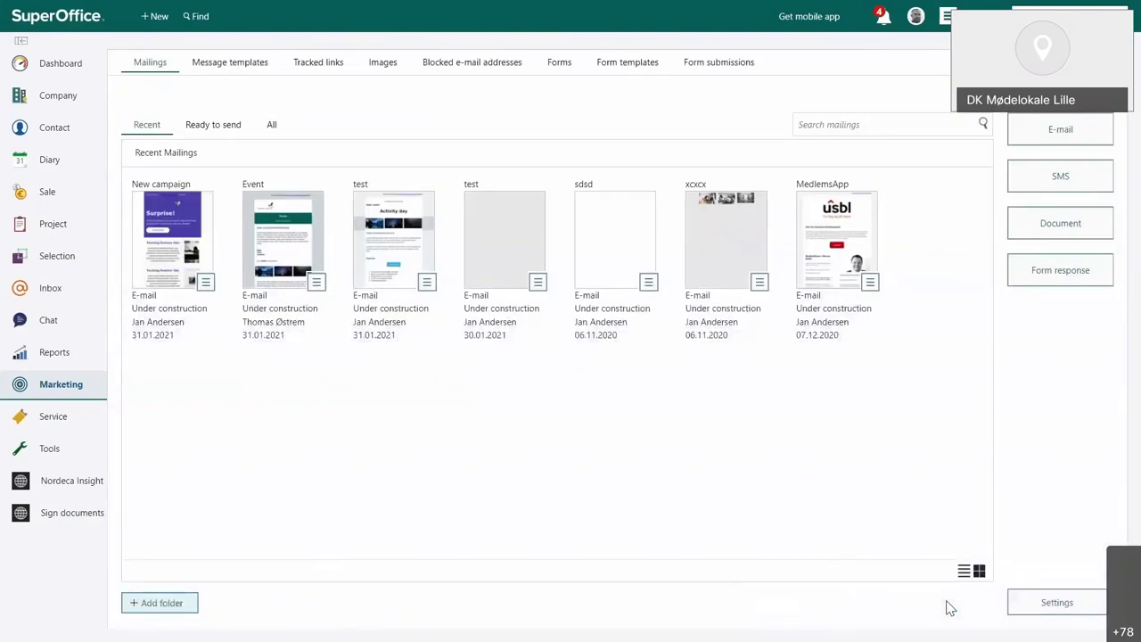
Step: Create e-mail mailing 'Free demo', subject 'Book live demo', sent from our contact, type Promotions
click(1049, 132)
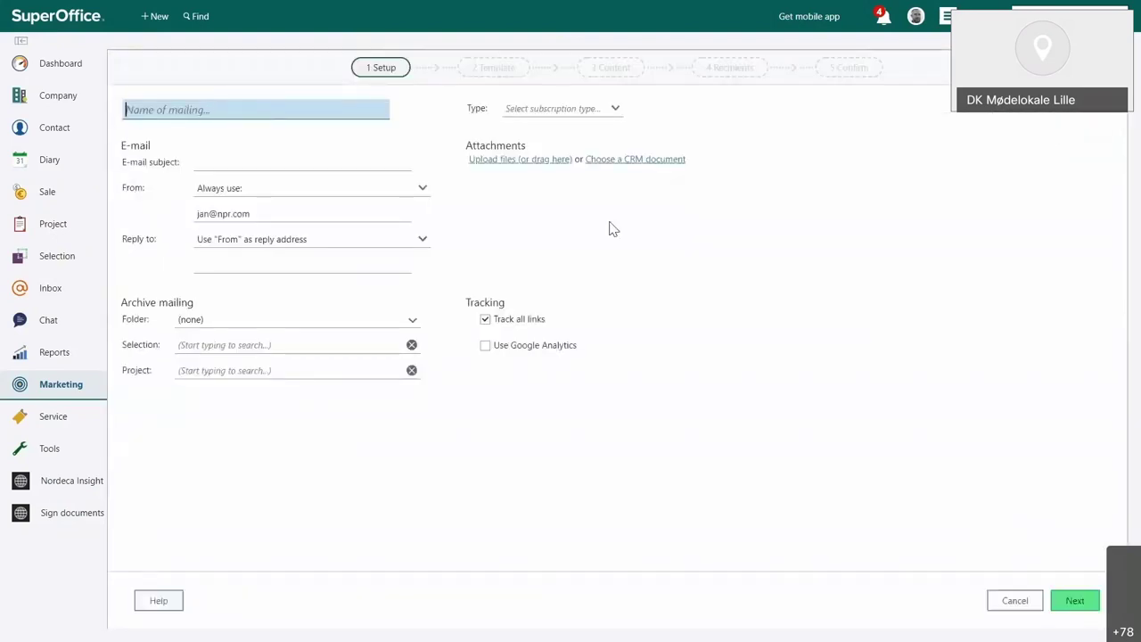
text(Free demo)
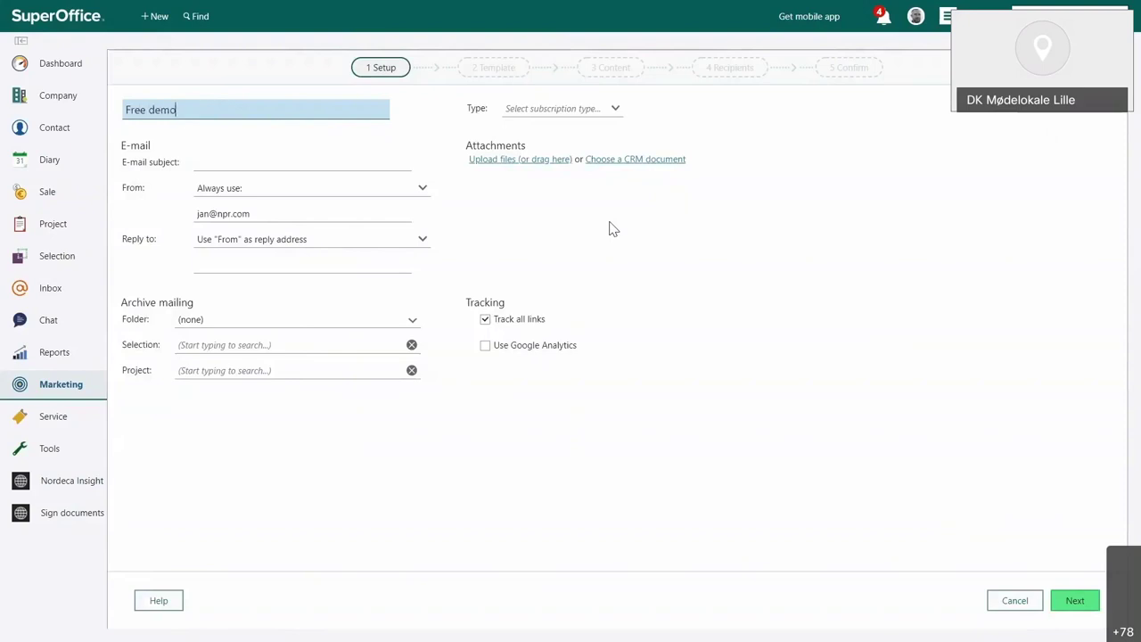
key(Tab)
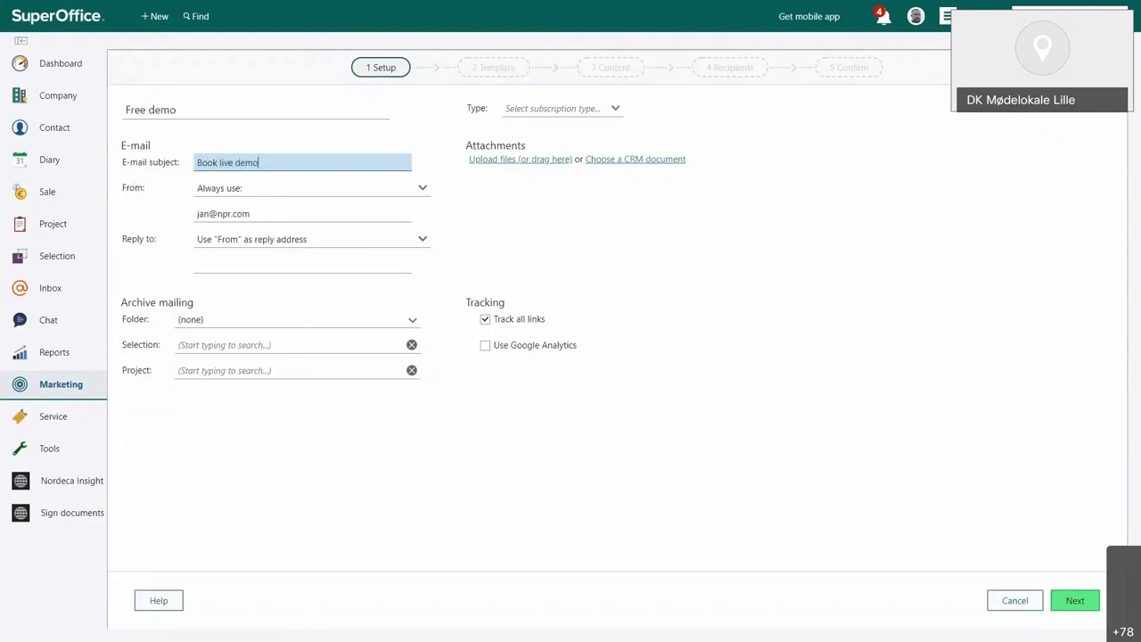
click(348, 185)
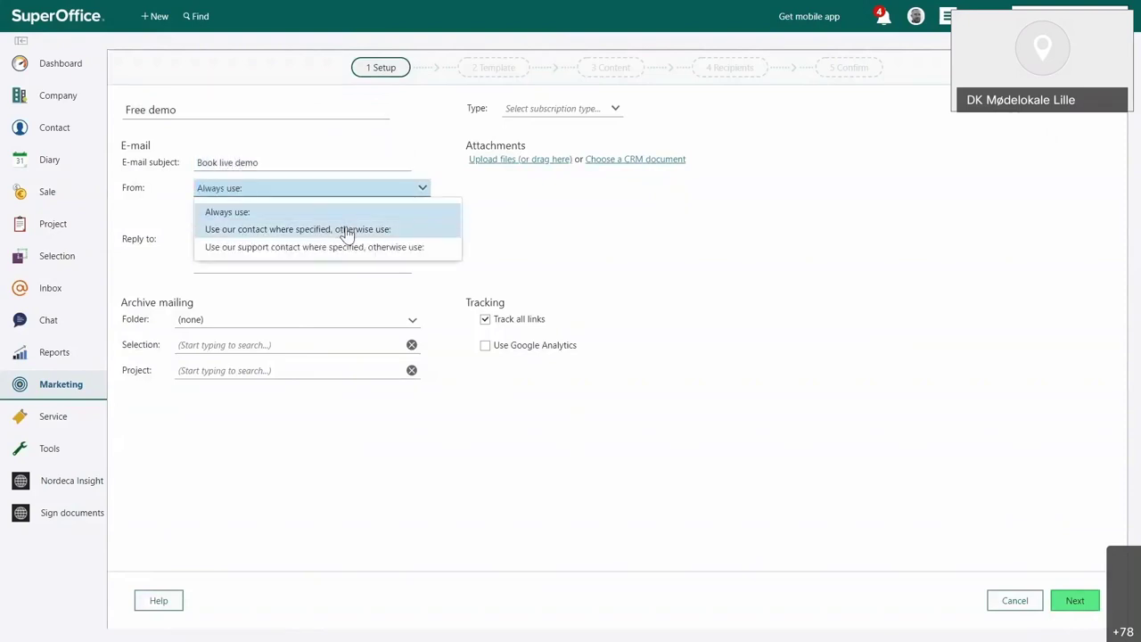
click(347, 225)
click(613, 111)
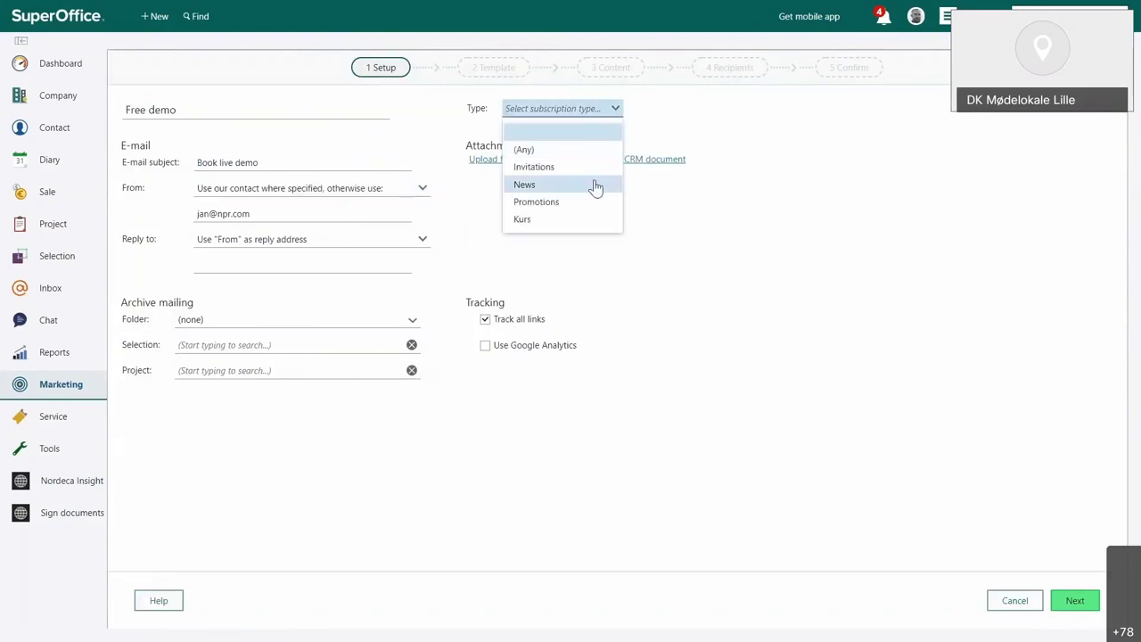
click(597, 201)
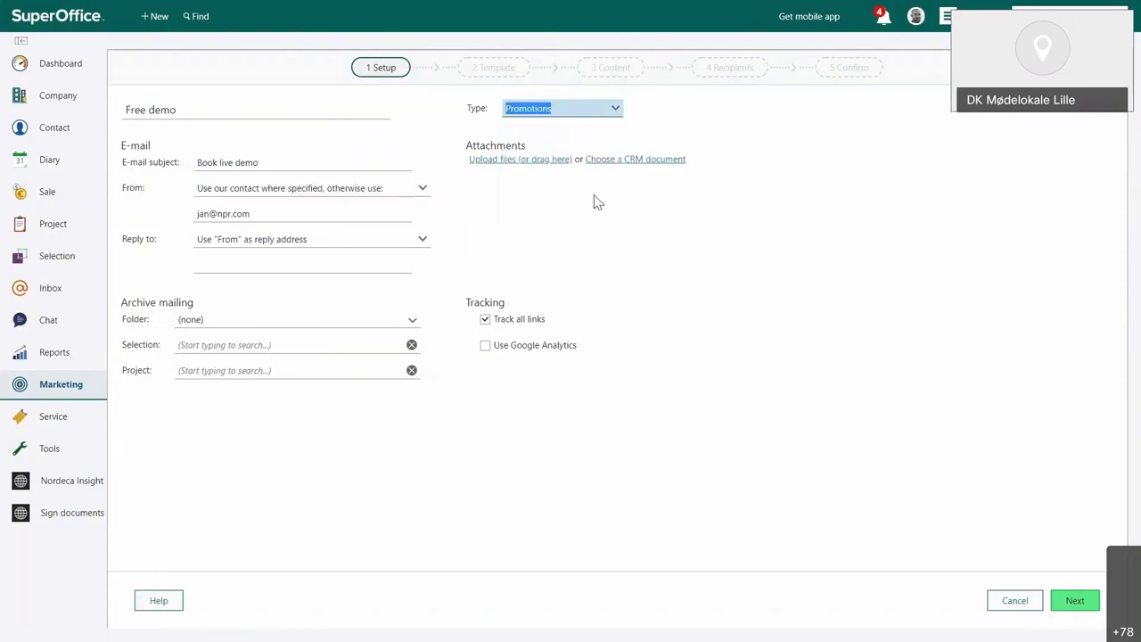
click(1094, 607)
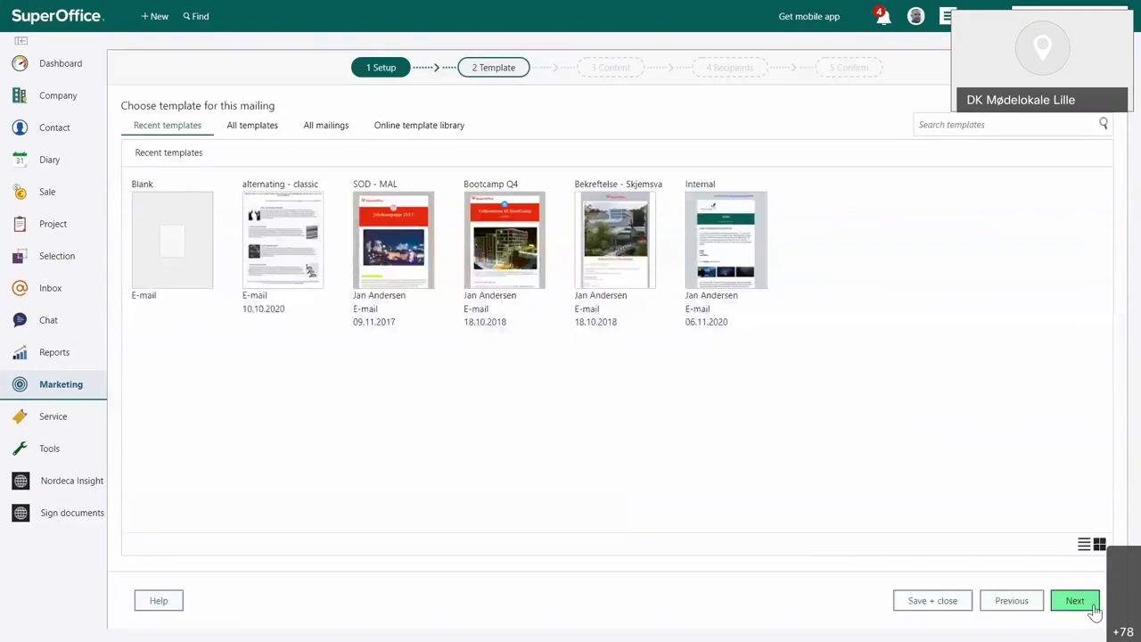
Step: Use the Blank template, add a heading reading 'Book Free demo', and place an empty row beneath
click(164, 221)
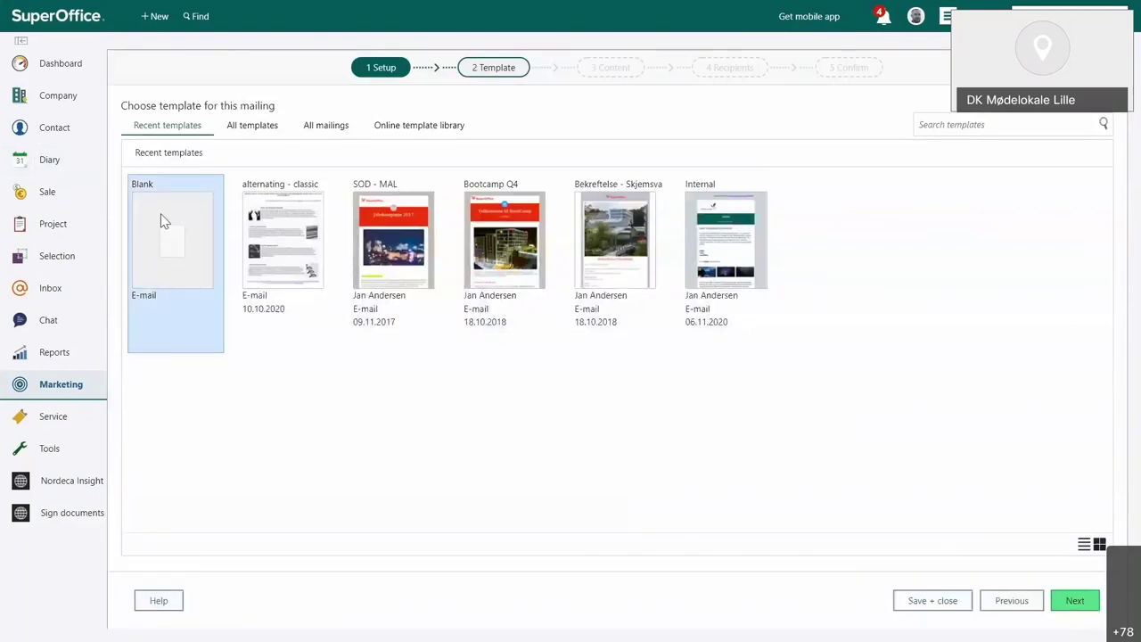
click(1064, 603)
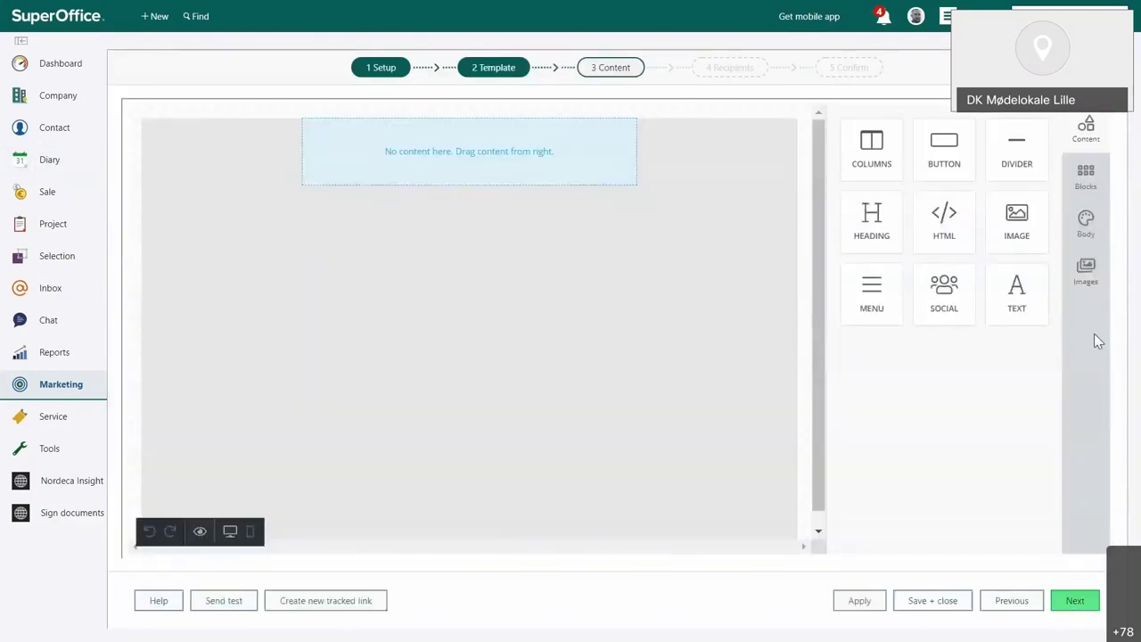
drag(876, 219, 579, 145)
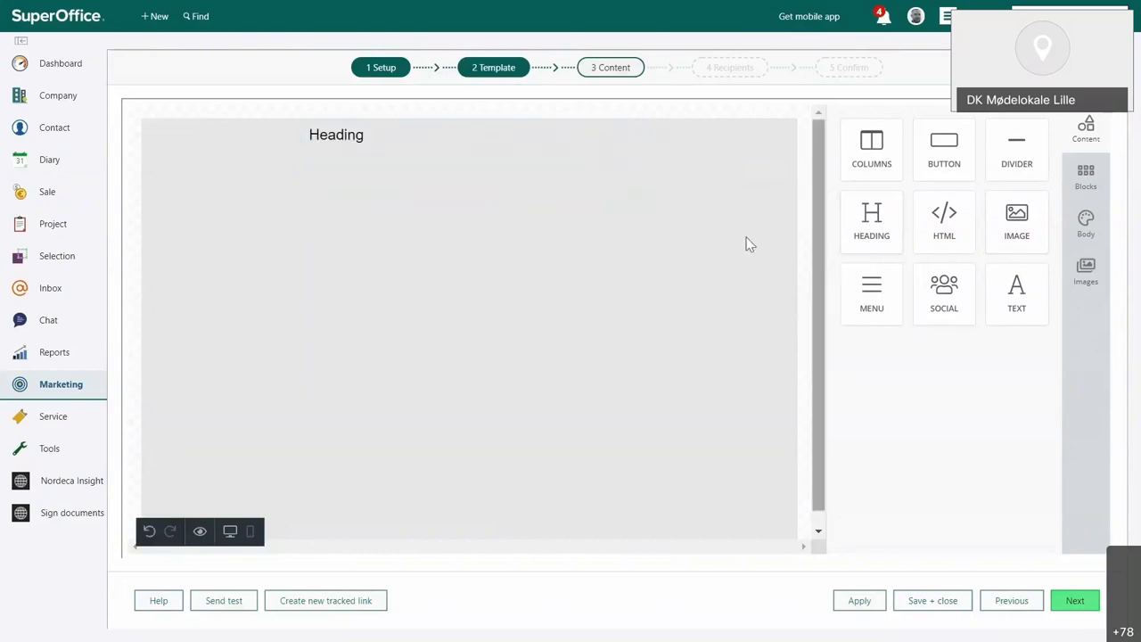
click(456, 132)
key(ctrl+a)
text(Book Free demo)
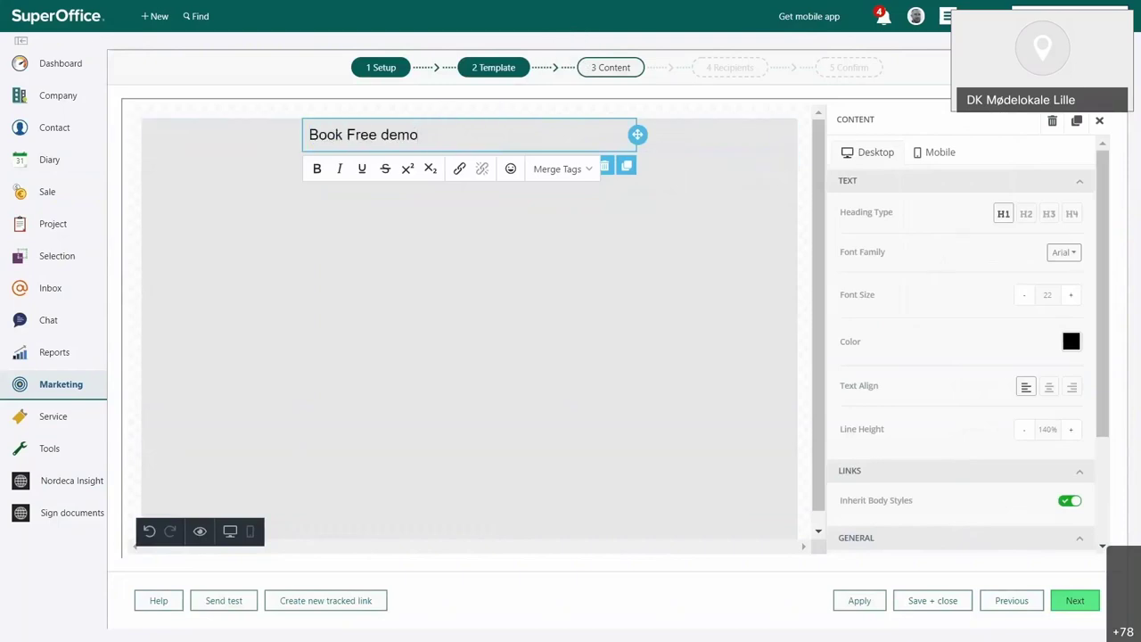
click(650, 216)
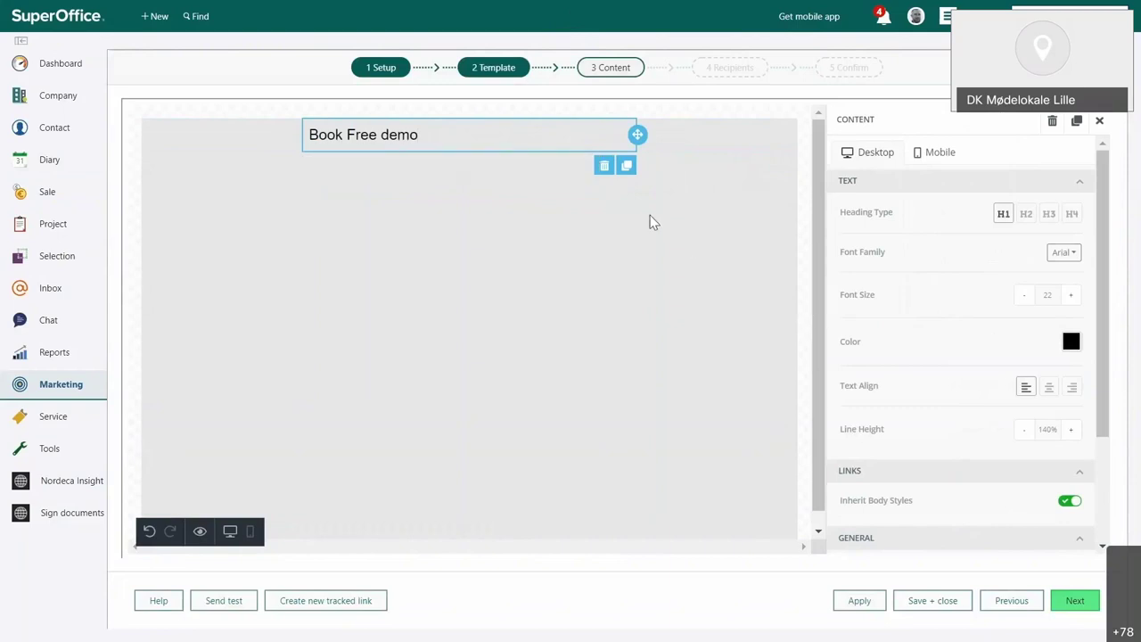
drag(883, 147, 645, 186)
Step: Add a text block to the new row and replace its placeholder with 'Dear'
click(472, 194)
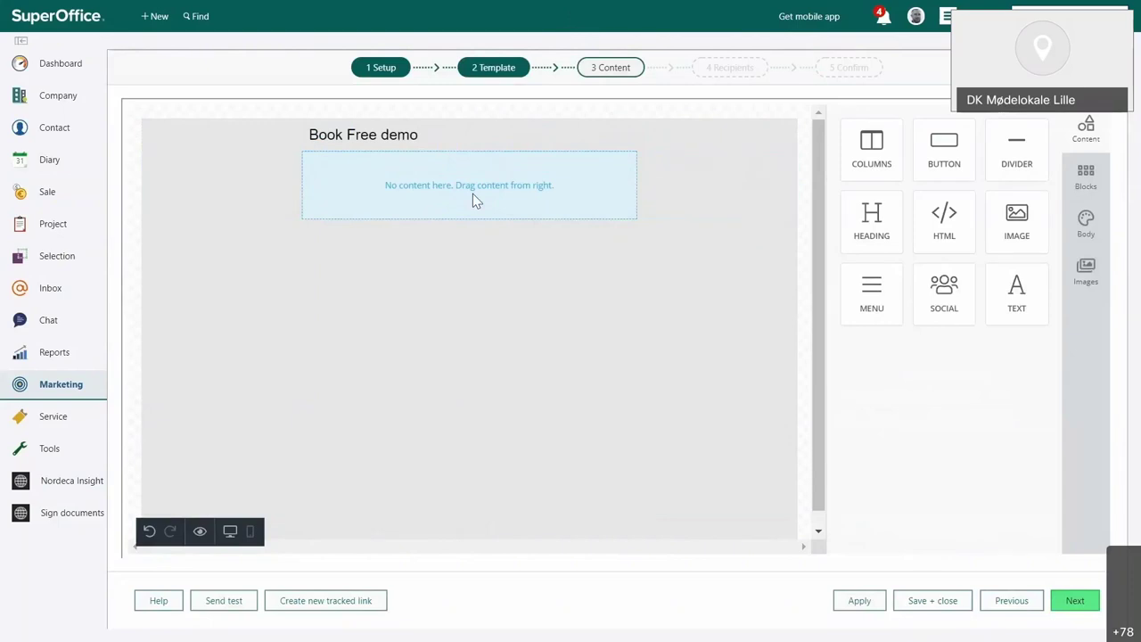
drag(1016, 294, 605, 184)
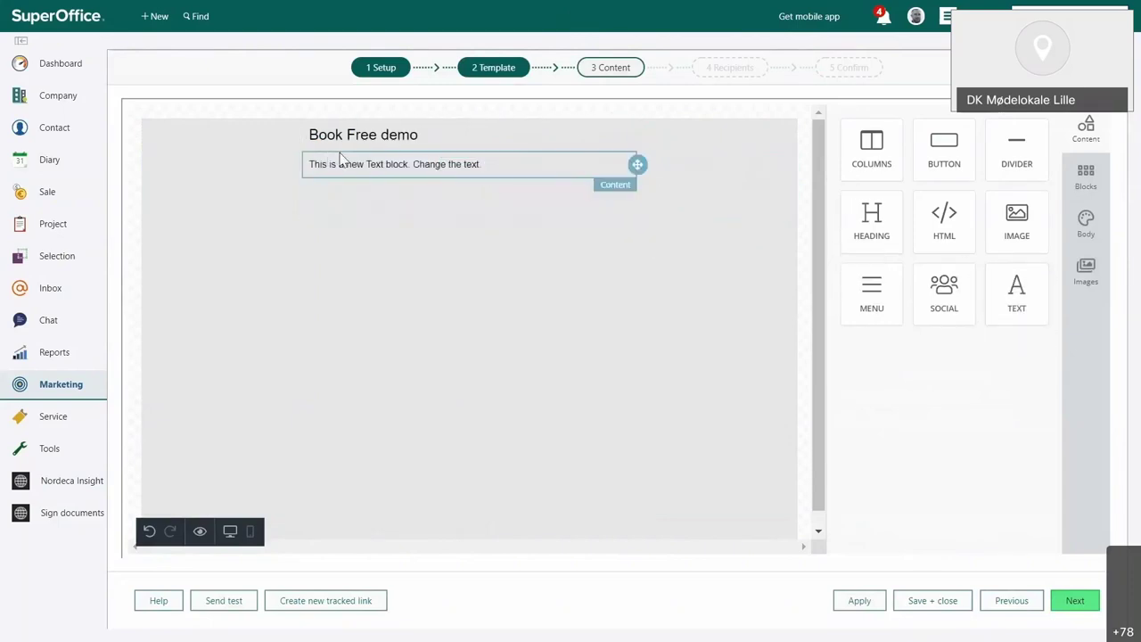
click(341, 159)
click(345, 164)
key(ctrl+a)
text(Dear)
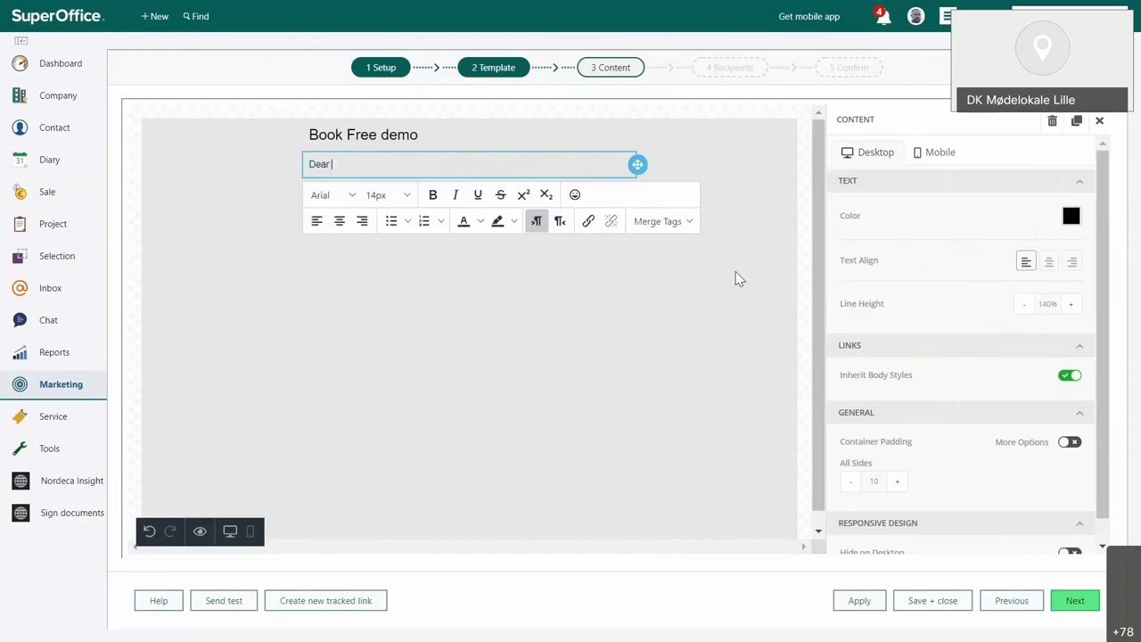
Step: Insert the contact First name merge tag, then paste the demo invitation paragraph on a new line
click(663, 224)
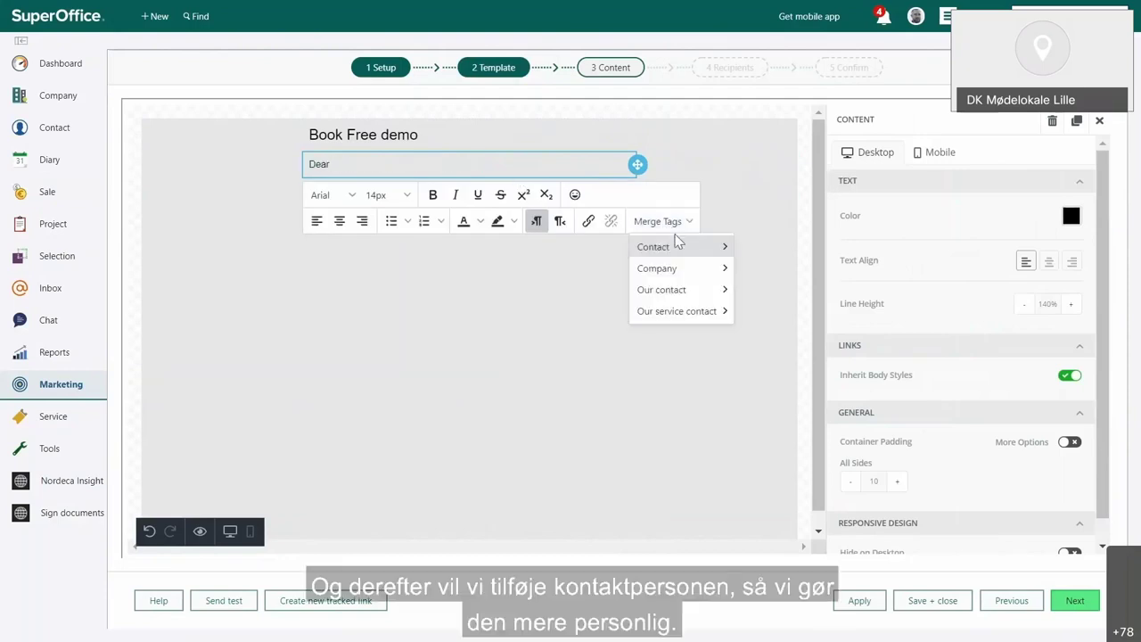
mouse_move(683, 247)
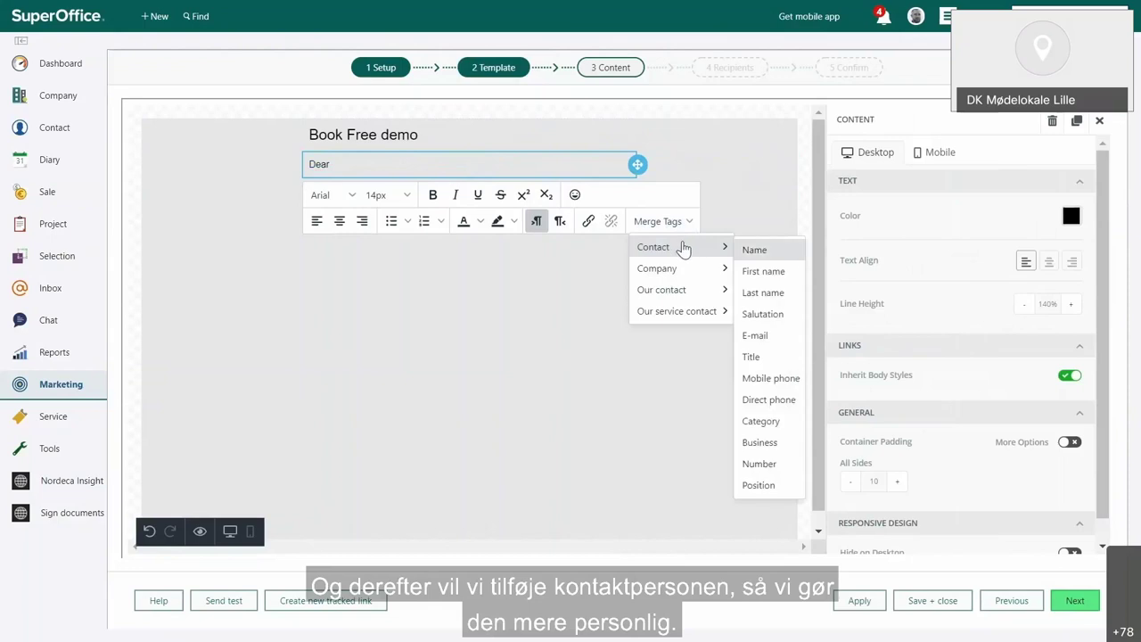
click(764, 272)
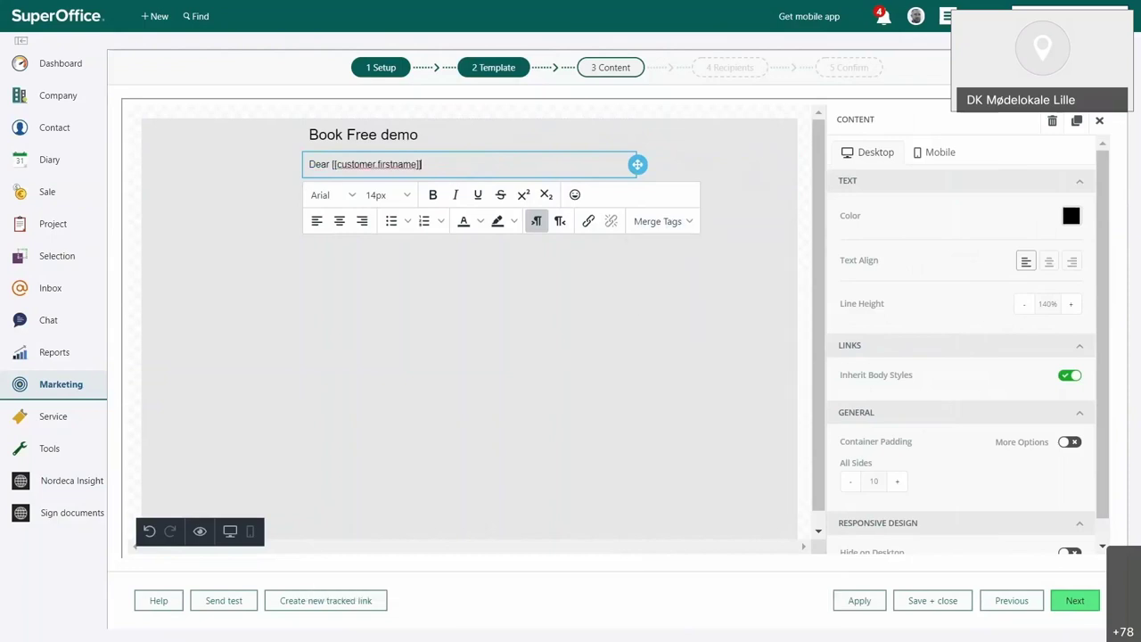
key(Return)
text(As the final step in the CRM Buyer's Guide journey we recommend seeing this game-changer in action. Request a free demonstration, invite along your colleagues and our CRM experts will walk you through how SuperOffice CRM can transform your sales process.)
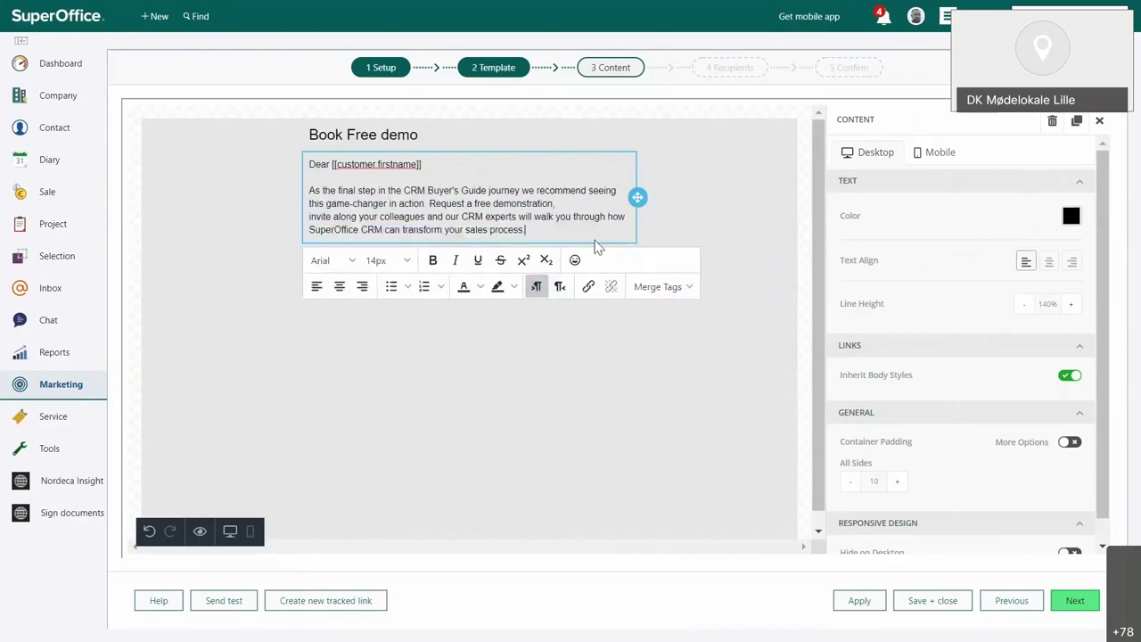
click(684, 267)
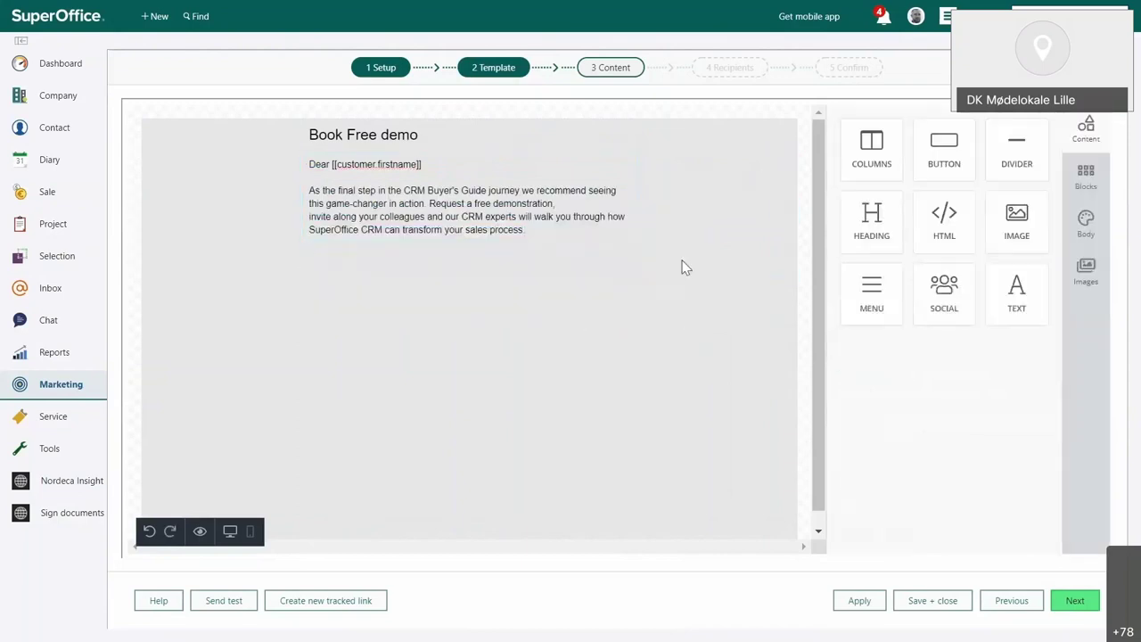
Step: Add a button below the body text linked to the Free demo request special link
drag(944, 150, 517, 271)
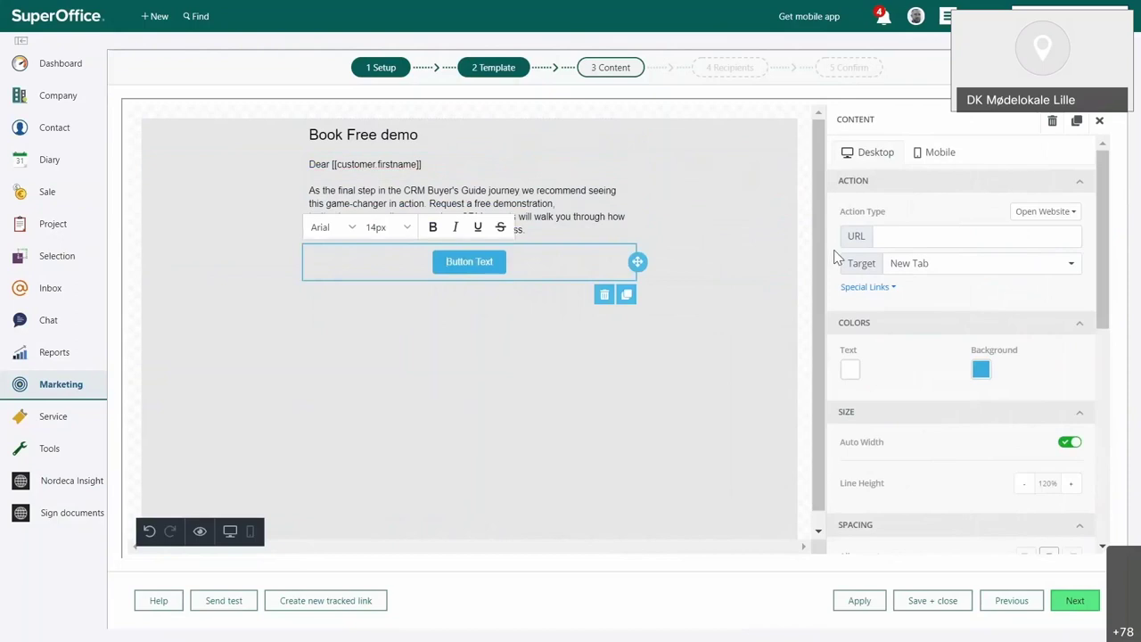
click(883, 287)
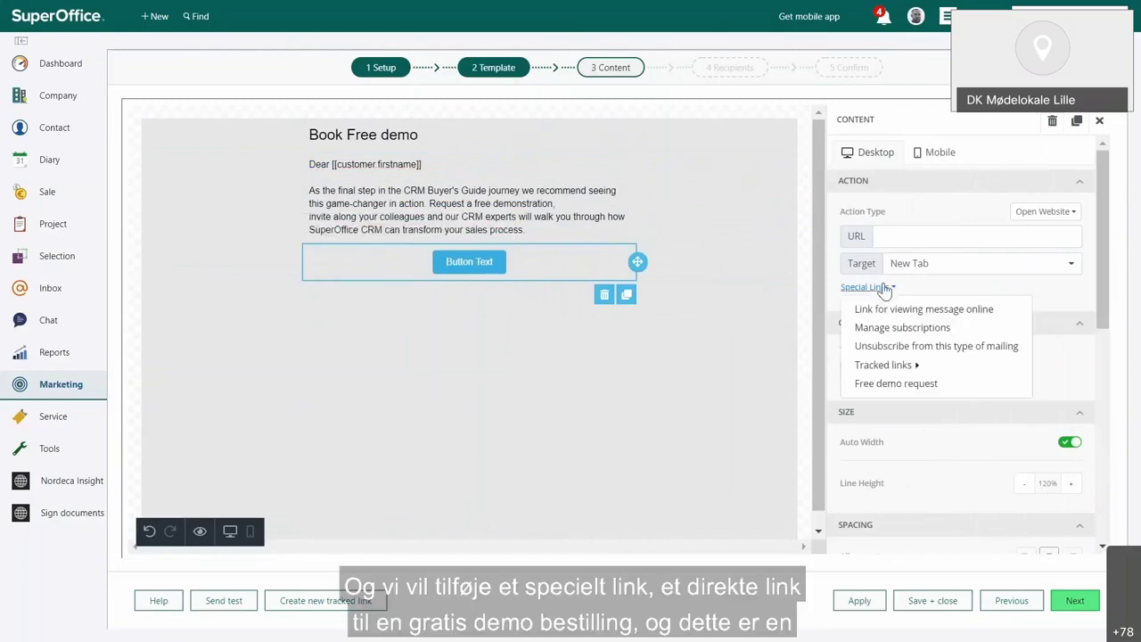
click(899, 386)
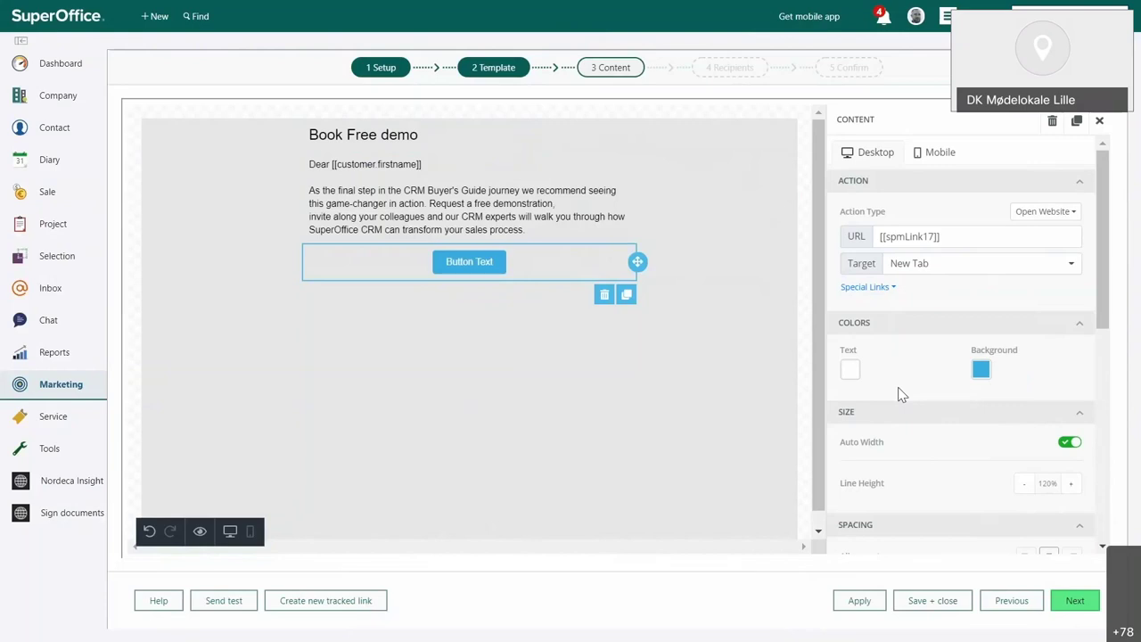
Step: Label the button 'Request demo', give it a teal background, and add an empty row below
click(493, 261)
drag(493, 261, 445, 261)
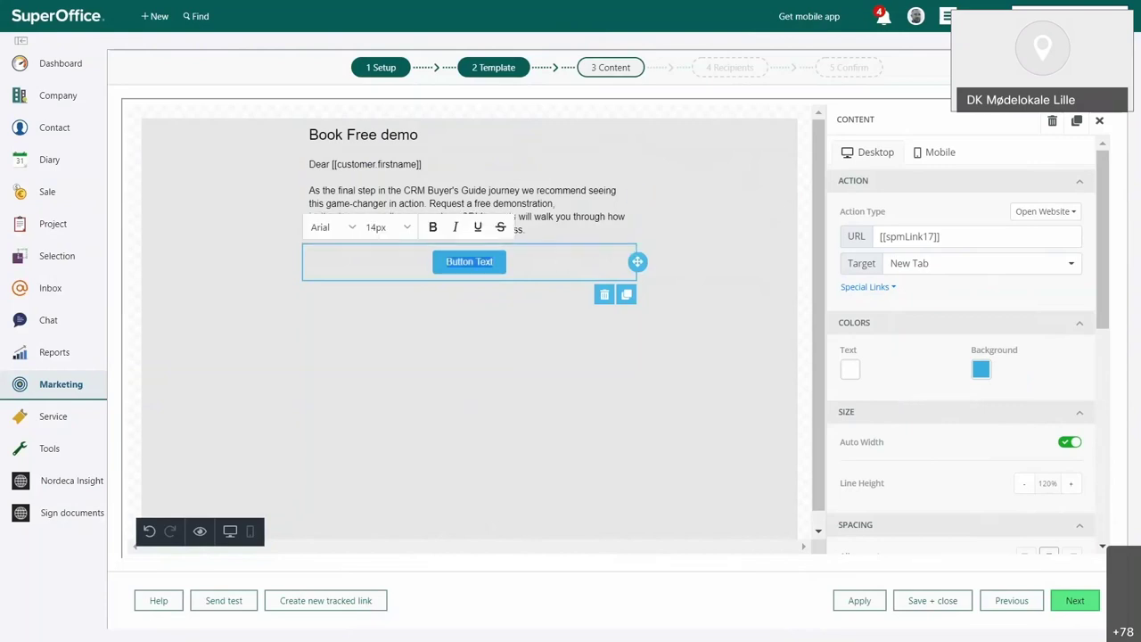
text(Request demo)
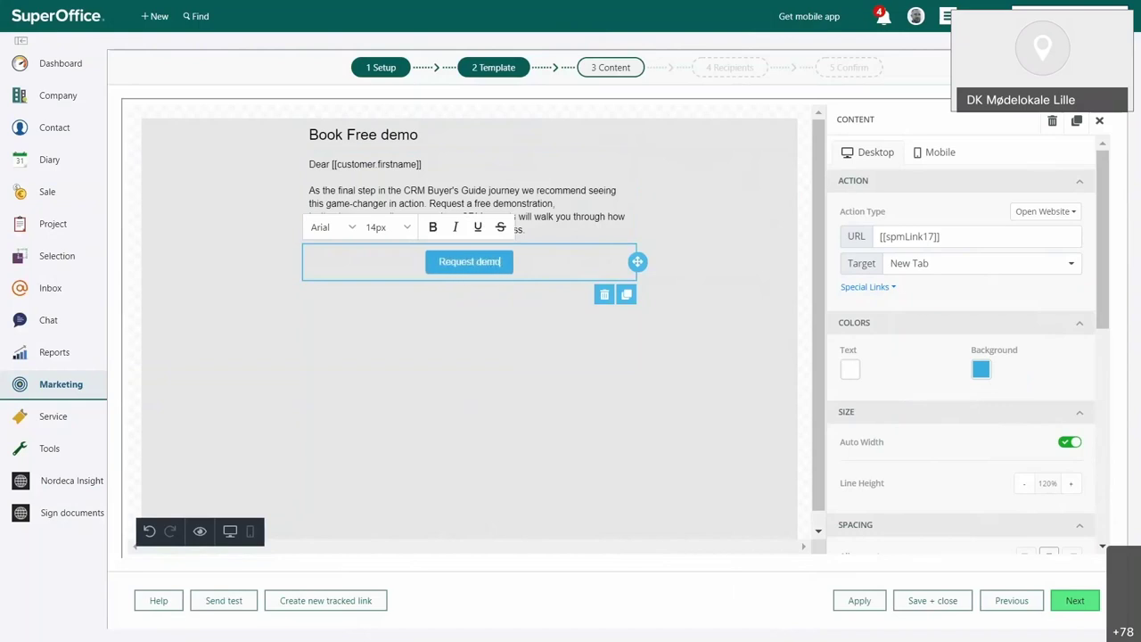
click(981, 369)
click(834, 348)
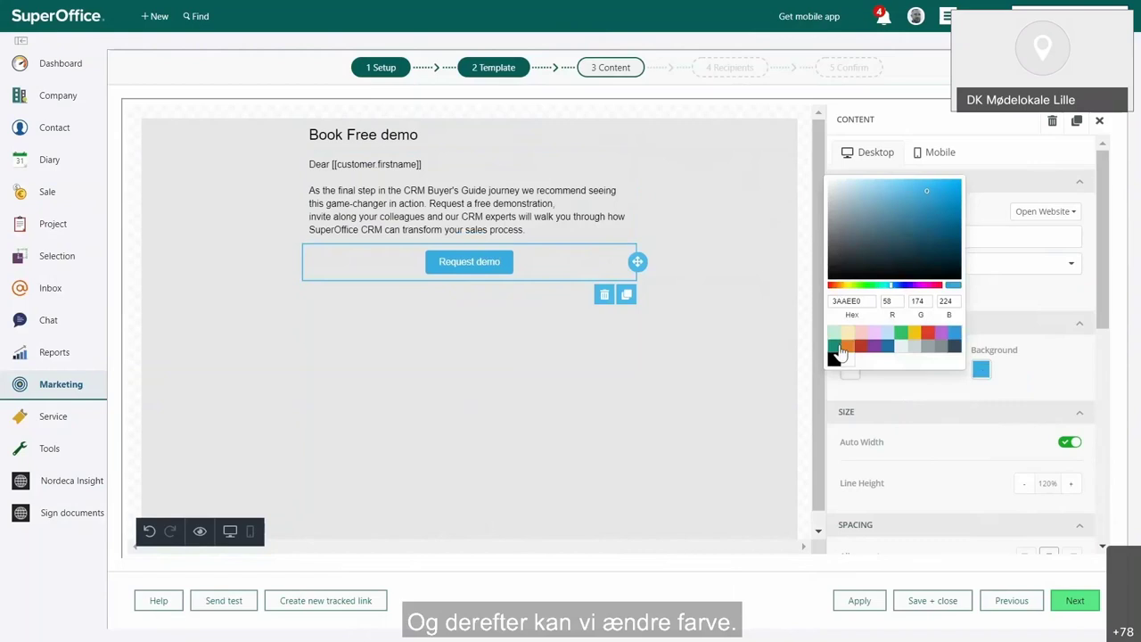
click(629, 388)
drag(871, 147, 603, 324)
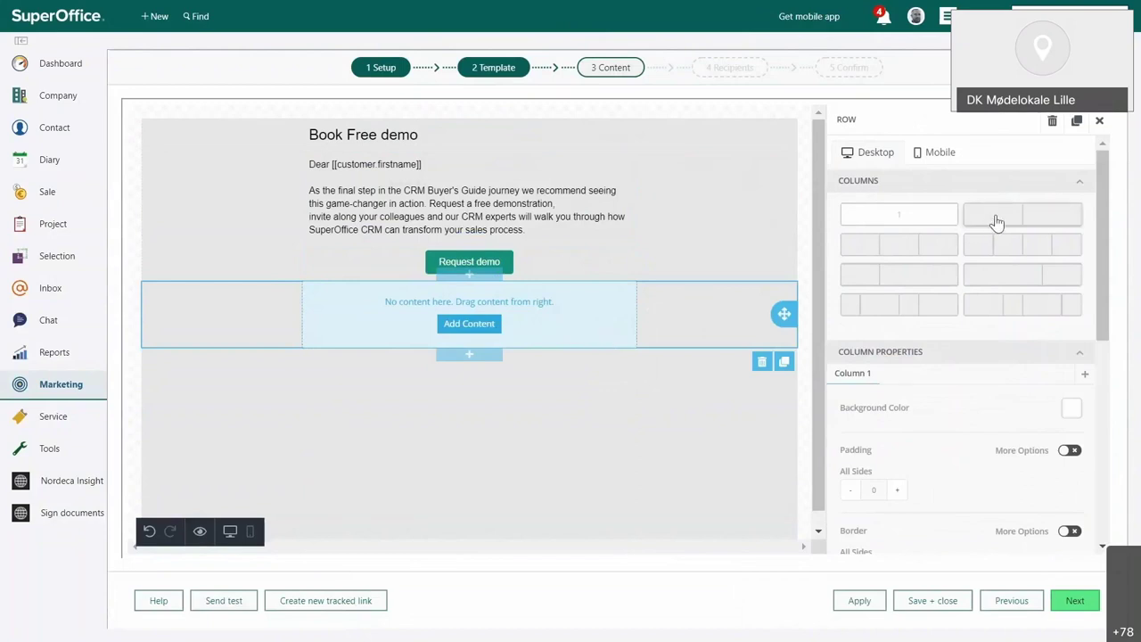
Step: Split the new row into two columns and add a text block to it
click(925, 274)
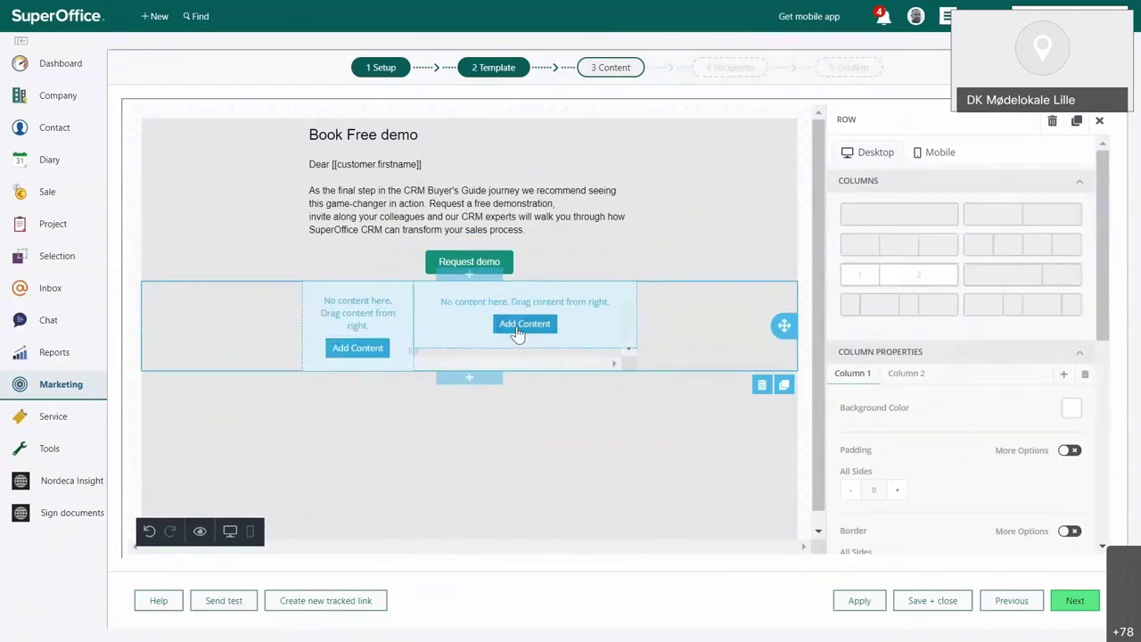
click(522, 325)
drag(1021, 293, 565, 324)
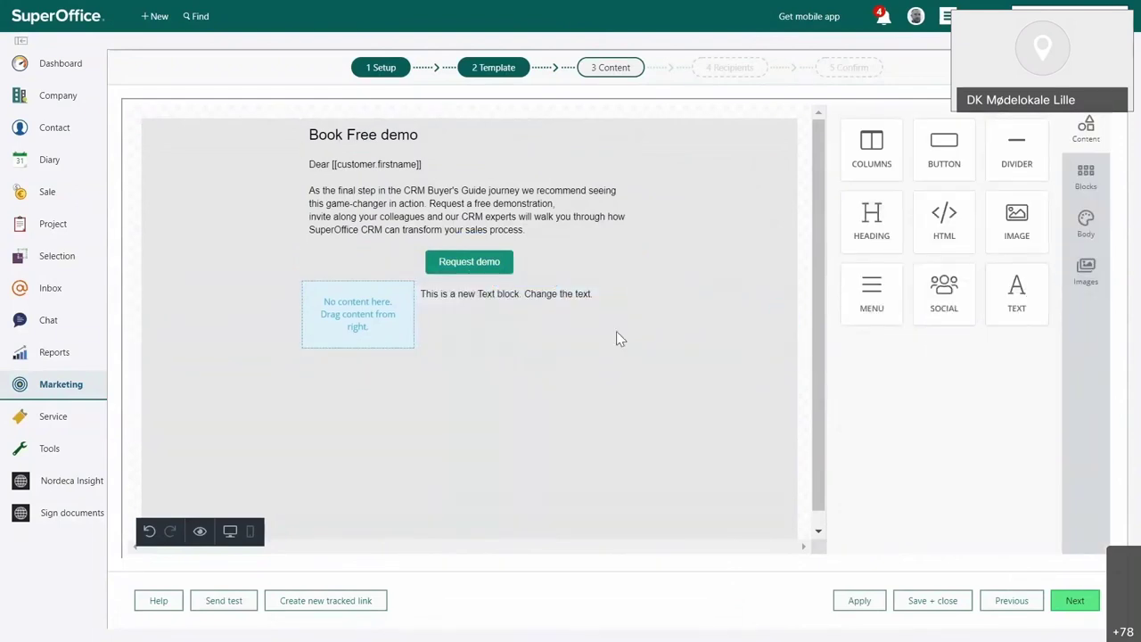
click(535, 297)
Step: Replace the placeholder with the pasted 'Kindest regards' signature and bold the sender's name line
key(ctrl+a)
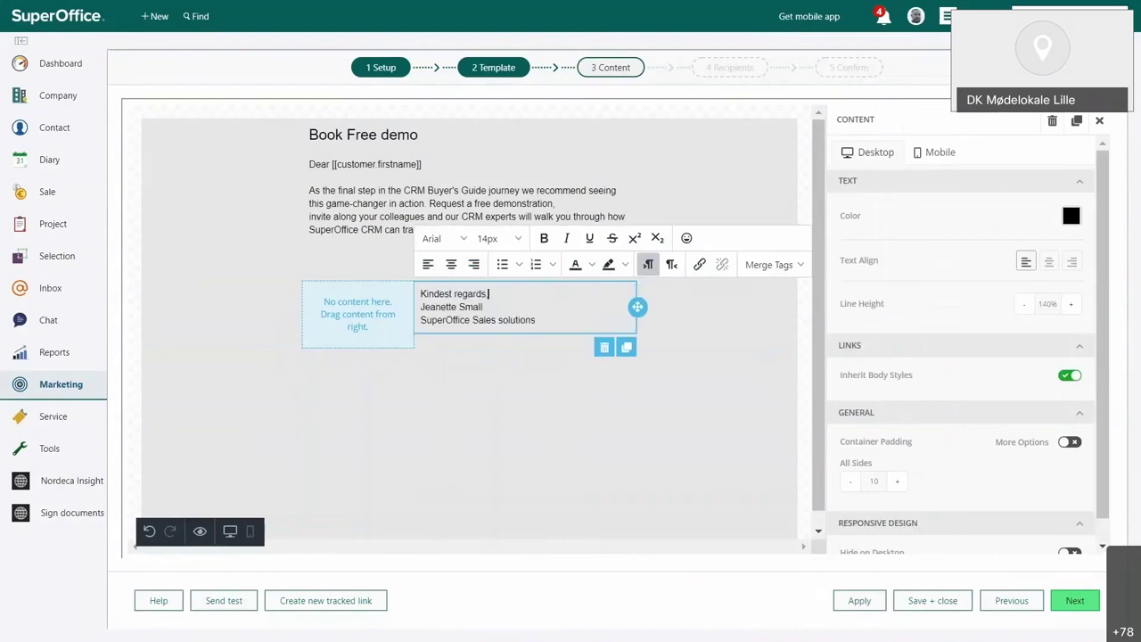
key(Return)
key(Down)
key(End)
key(shift+Home)
click(544, 238)
click(397, 345)
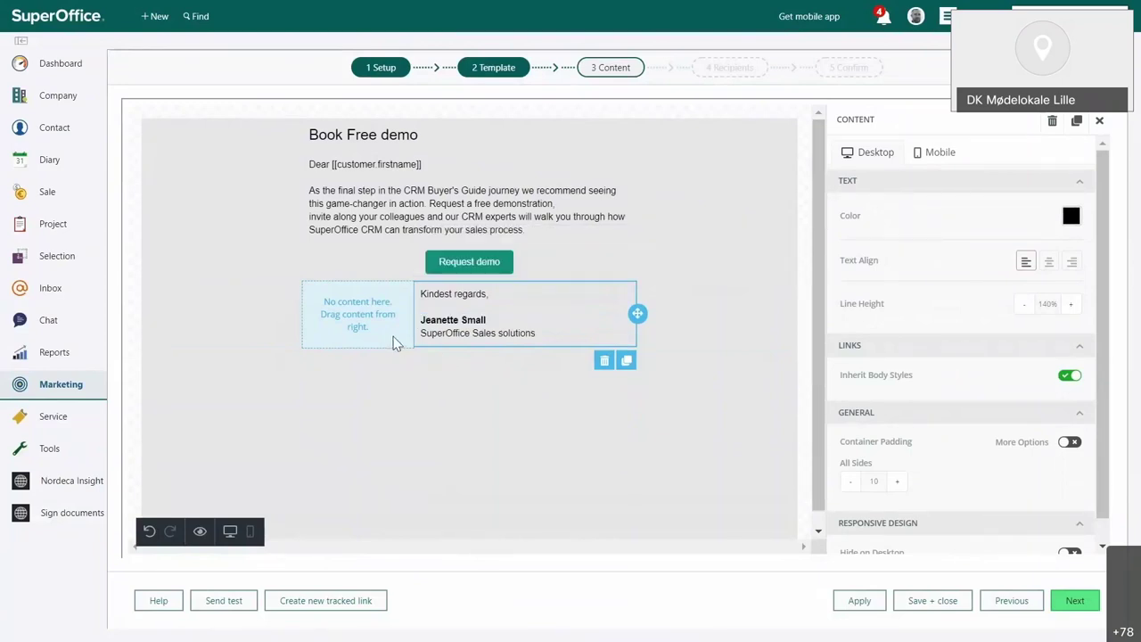
Step: Search stock images for 'business woman' and place the woman-at-laptop photo beside the signature
click(364, 347)
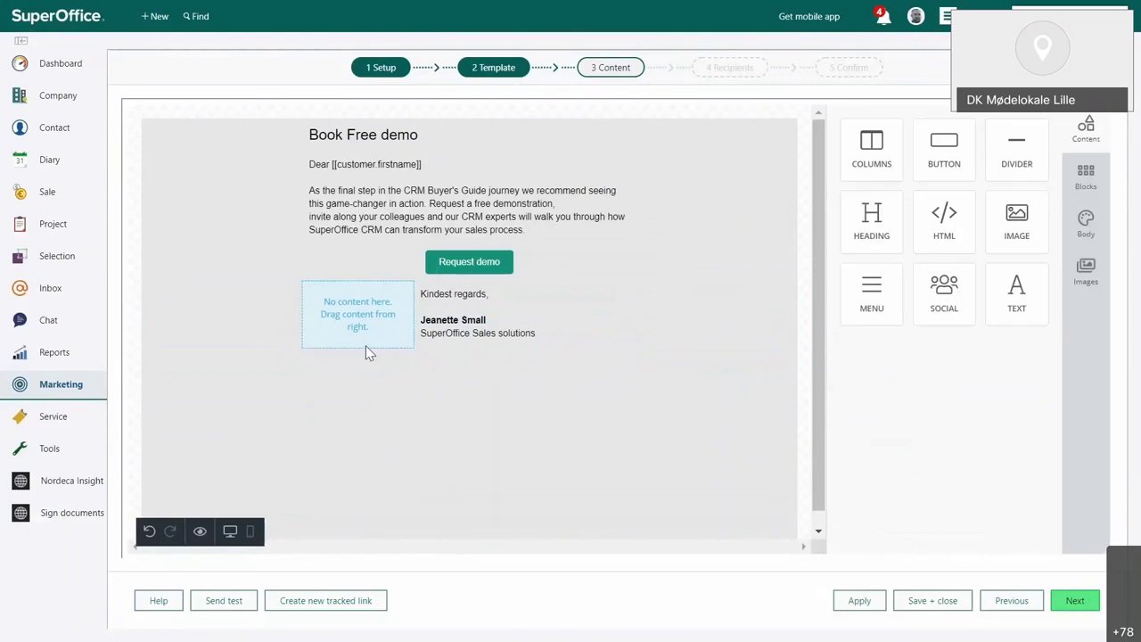
click(1086, 270)
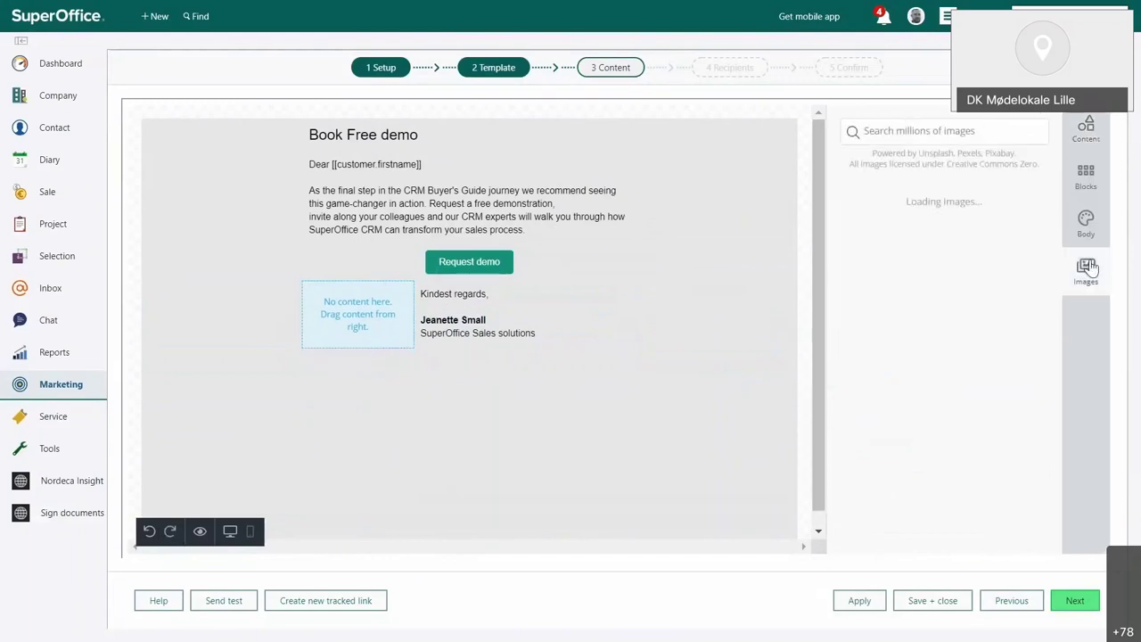
text(busine)
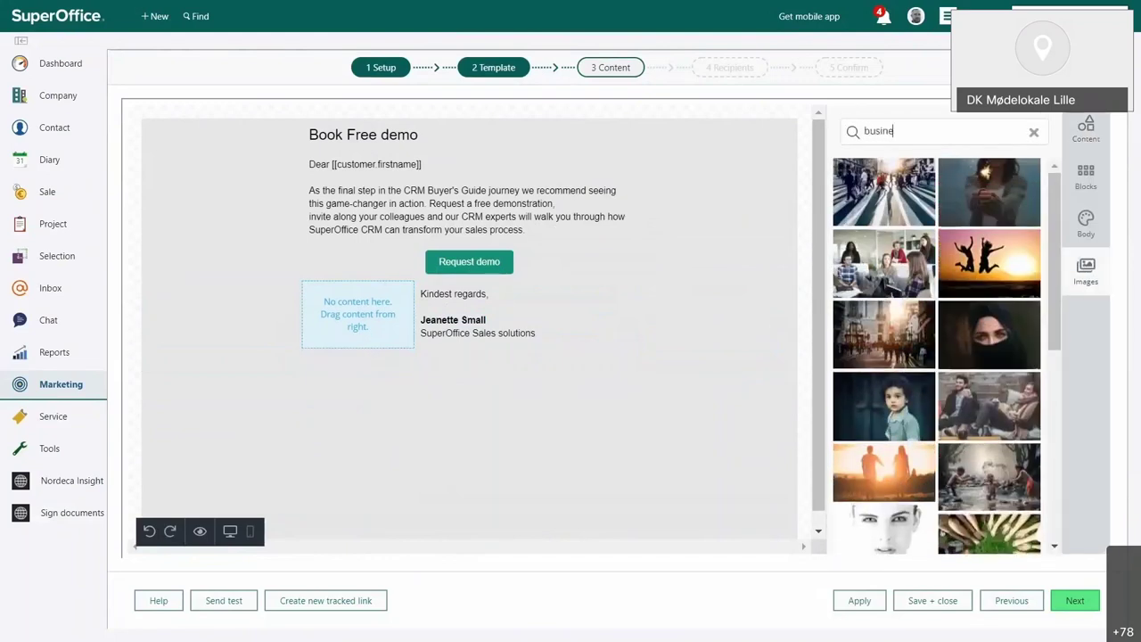
text(ss woman)
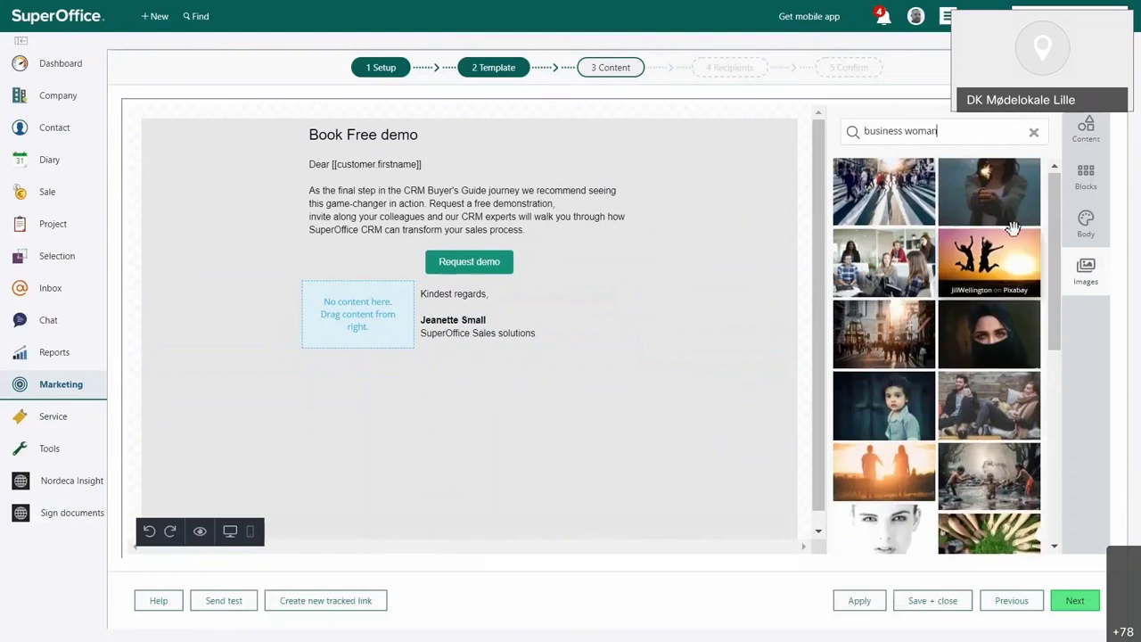
scroll(1012, 228, down, 5)
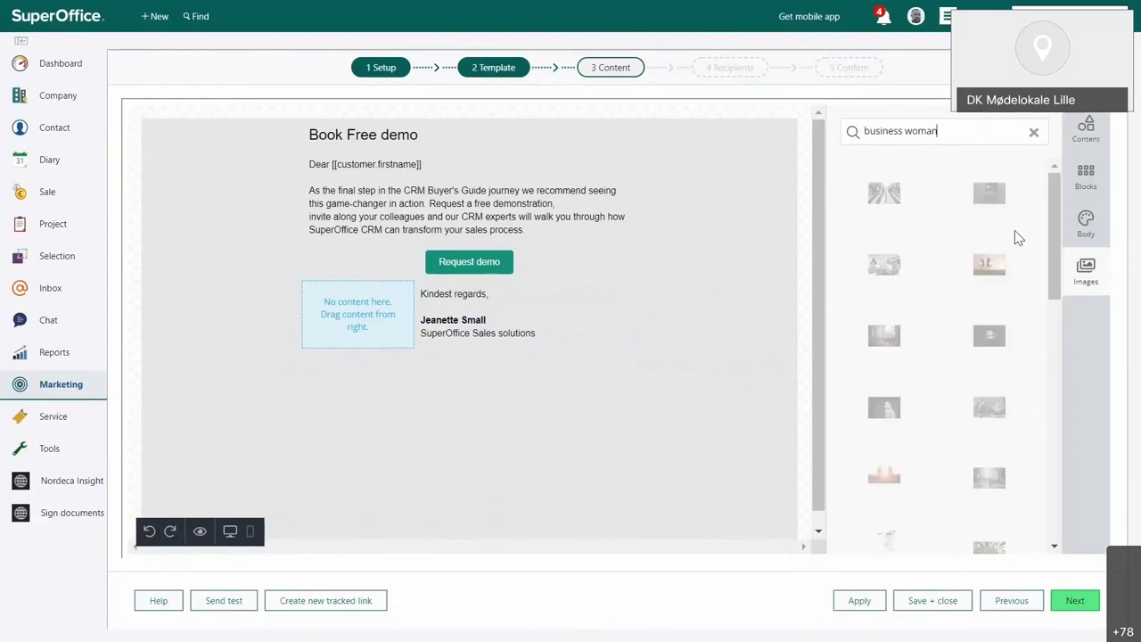
key(BackSpace)
key(BackSpace)
key(BackSpace)
key(BackSpace)
key(BackSpace)
key(BackSpace)
key(BackSpace)
key(BackSpace)
key(BackSpace)
key(BackSpace)
key(BackSpace)
key(BackSpace)
key(BackSpace)
scroll(982, 367, down, 3)
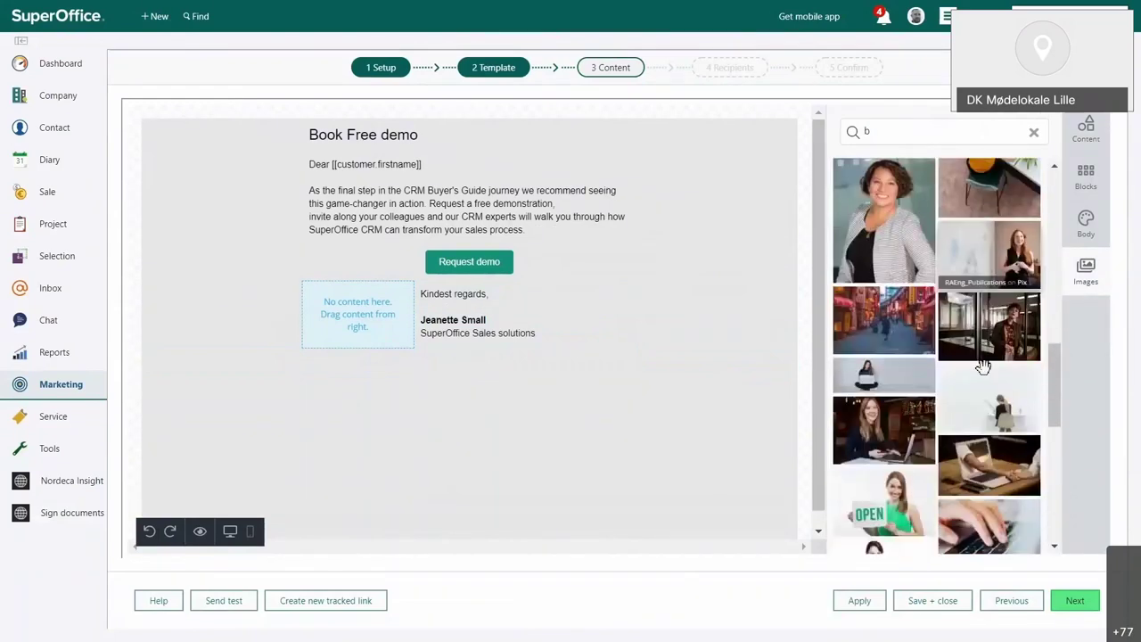
drag(883, 431, 347, 332)
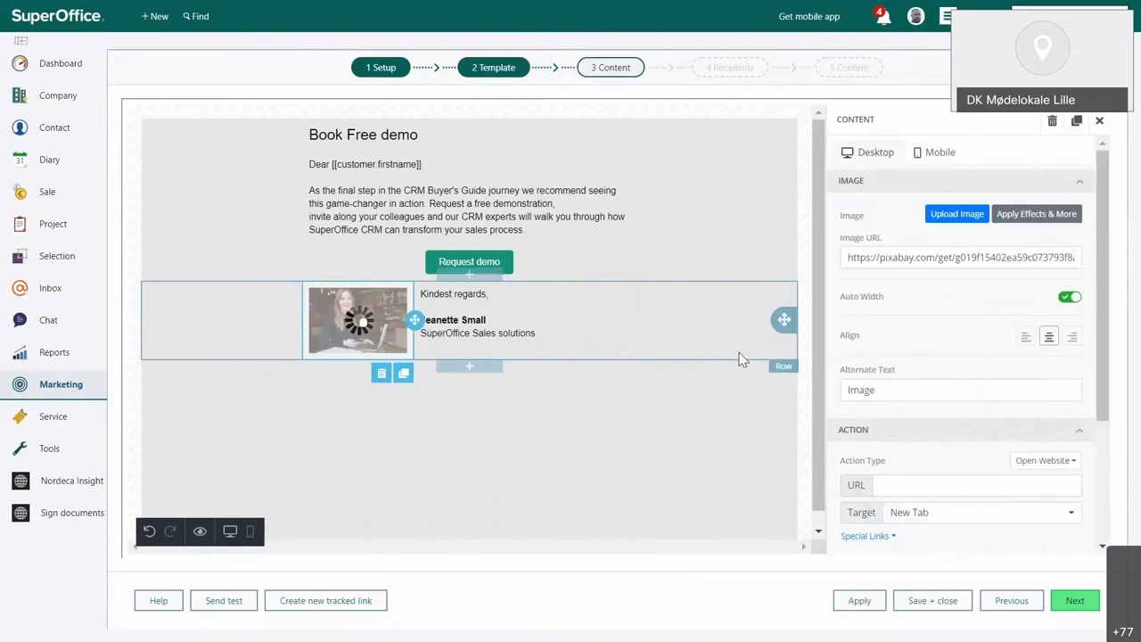
click(725, 395)
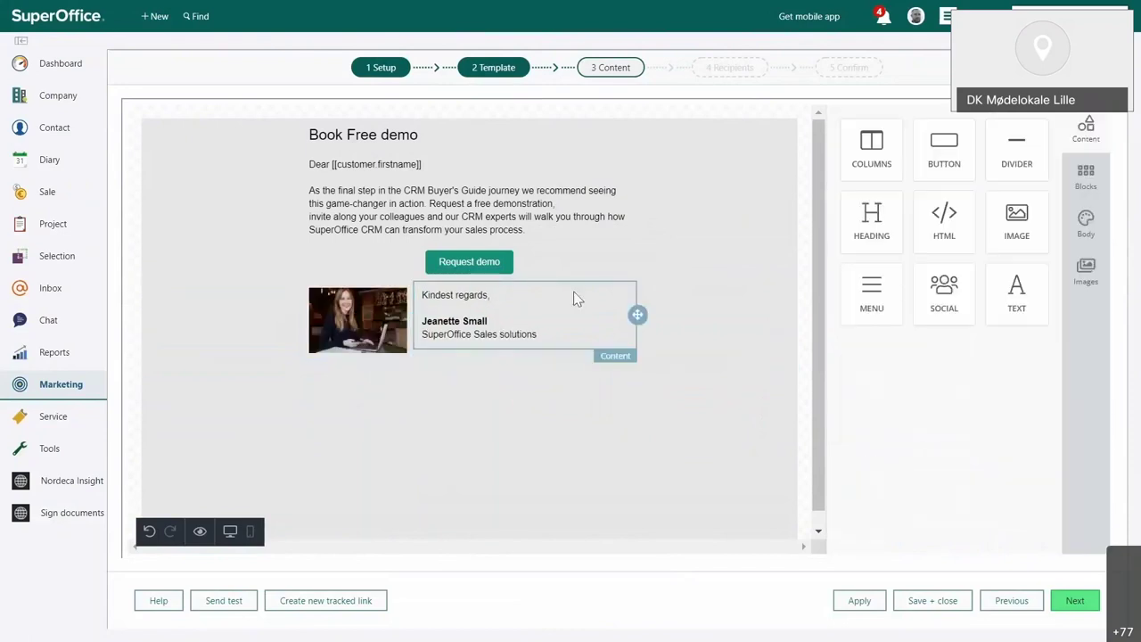
Step: Left-align the Request demo button
click(556, 269)
scroll(1012, 361, down, 3)
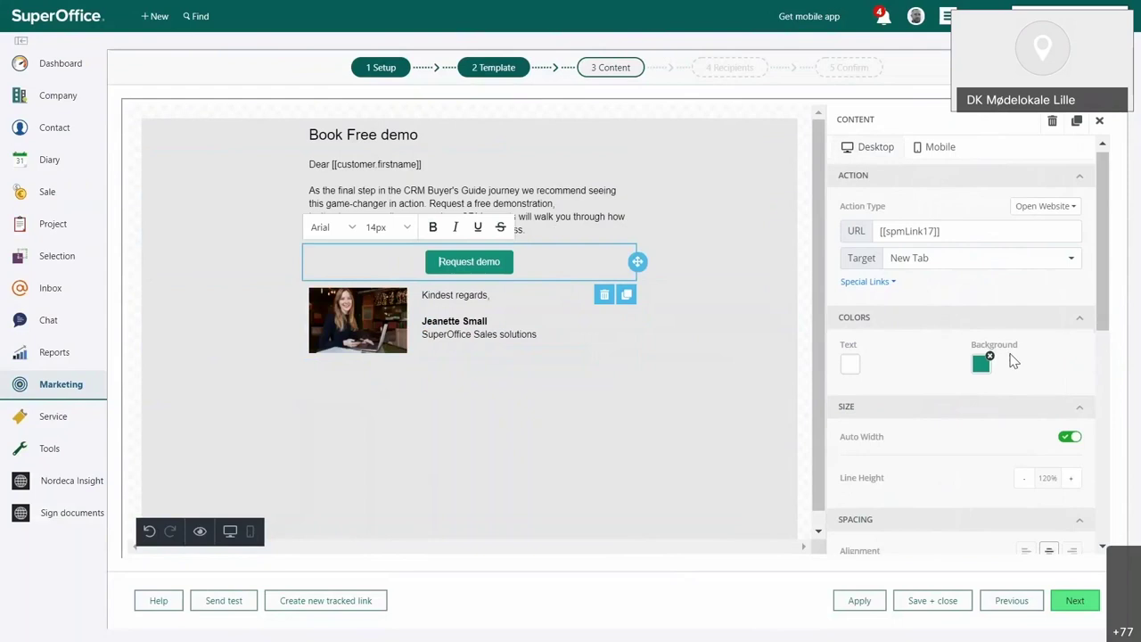
click(1025, 376)
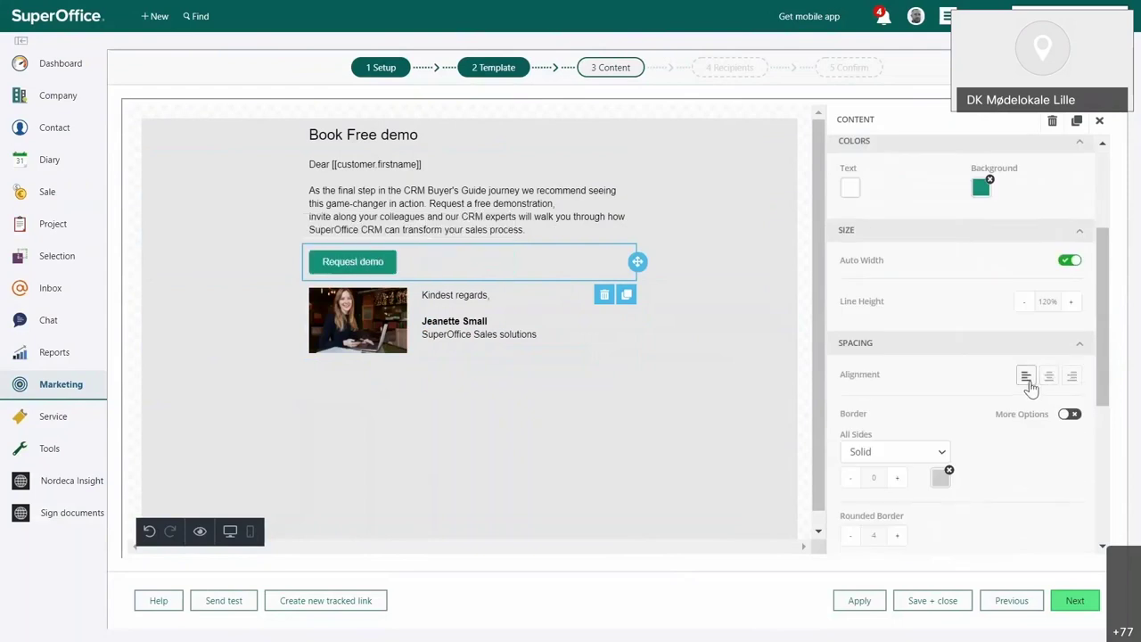
click(717, 441)
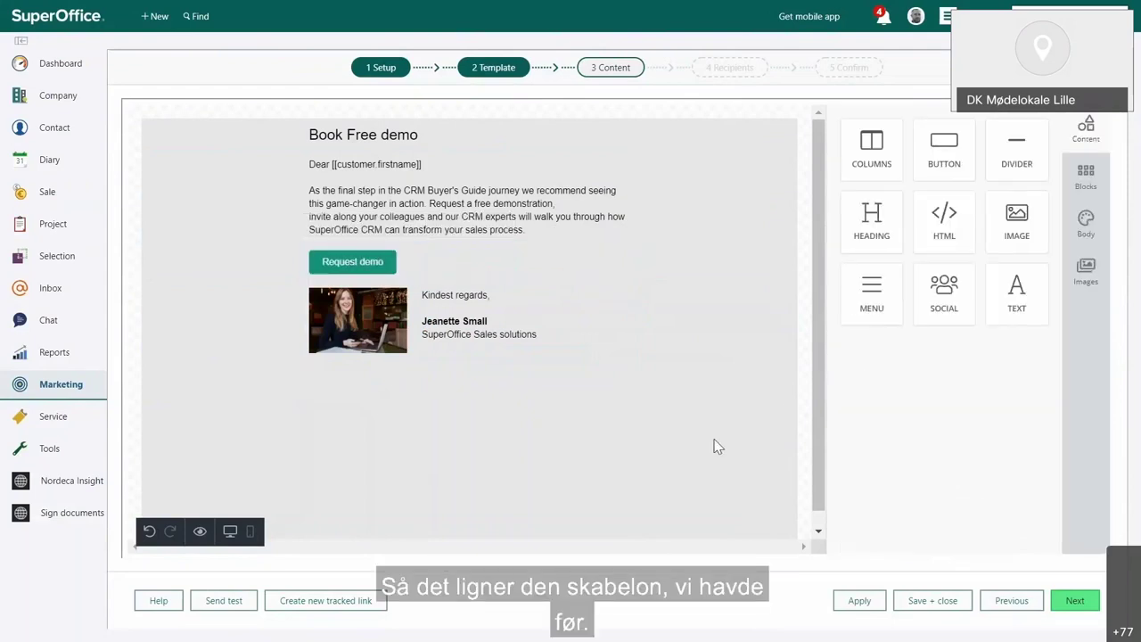
Step: Make the Book Free demo heading teal, font size 27, in Arial Black
double_click(323, 134)
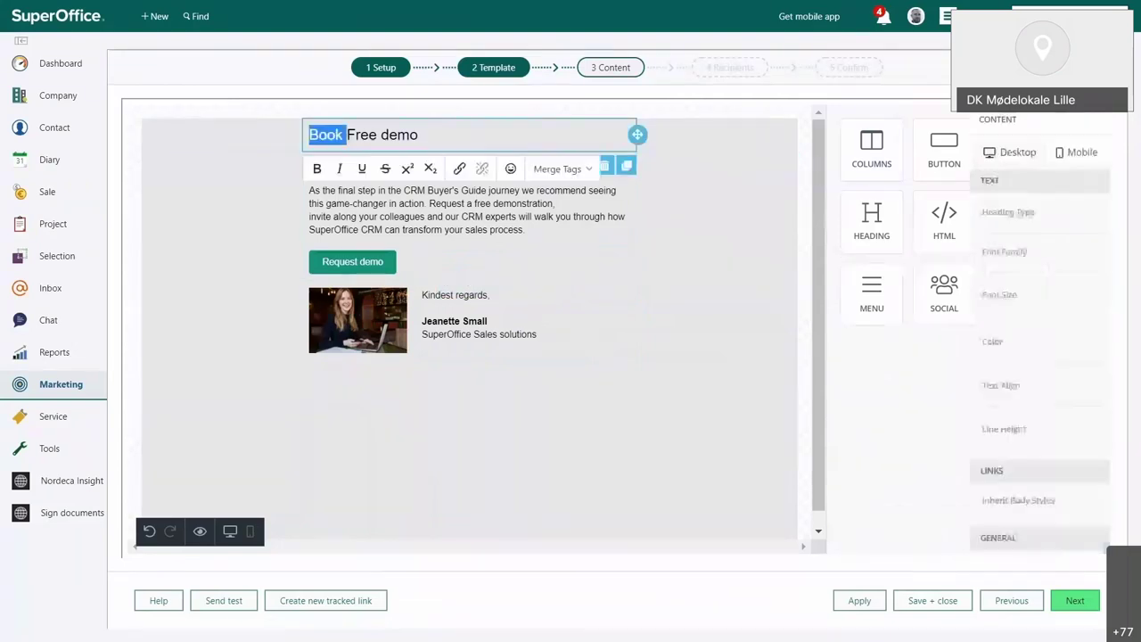
triple_click(322, 134)
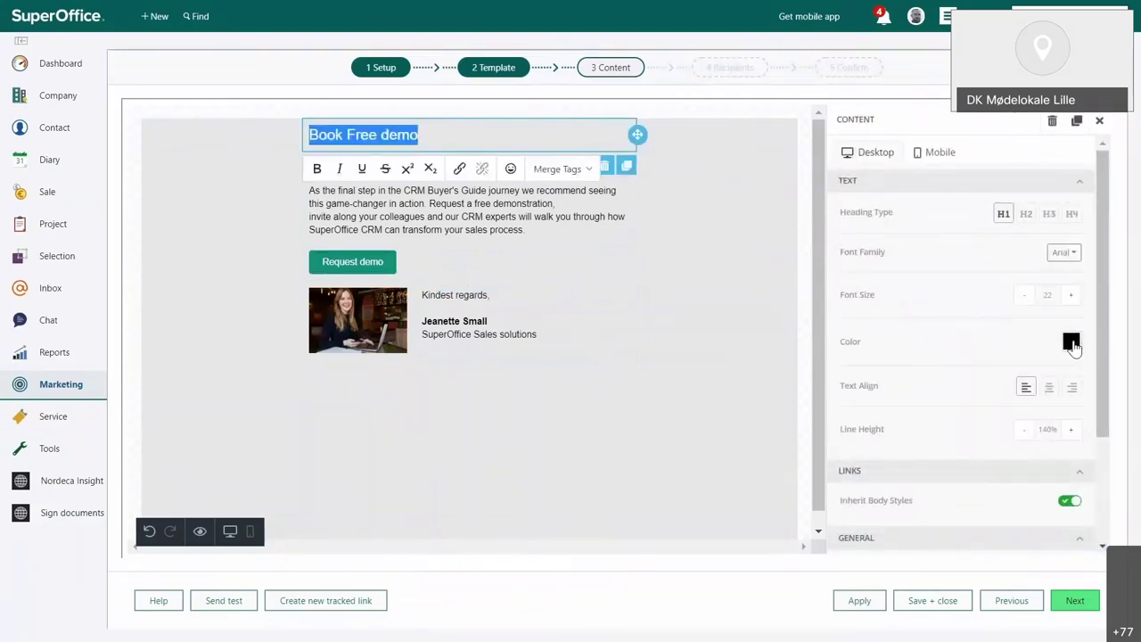
click(1071, 343)
click(923, 504)
click(996, 253)
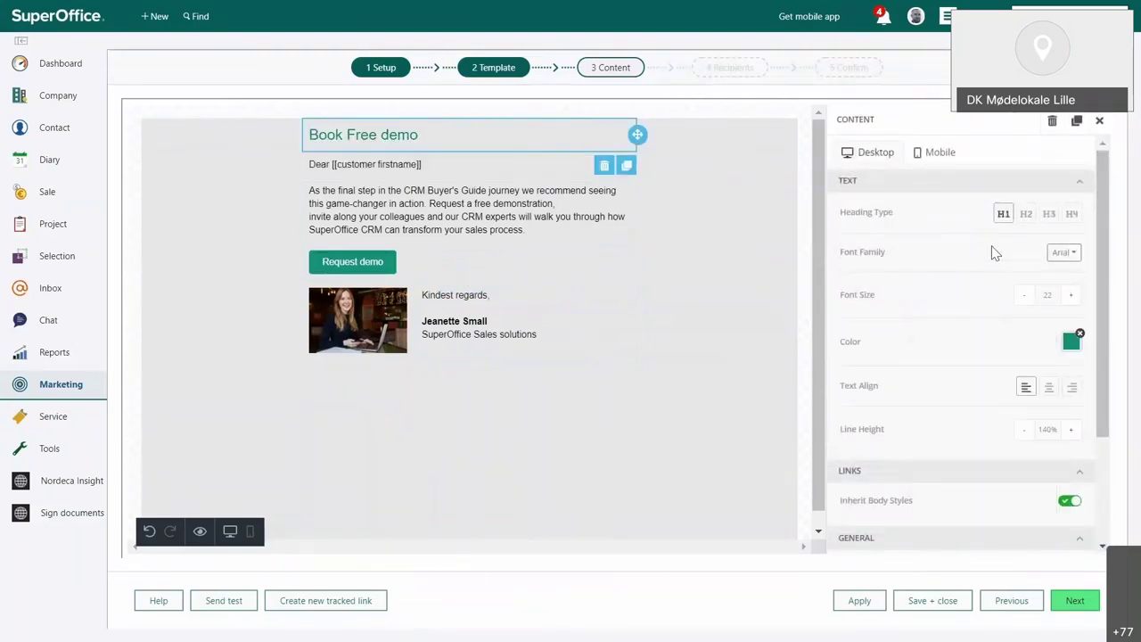
click(1070, 294)
click(1071, 294)
click(1071, 294)
click(1071, 294)
click(1070, 294)
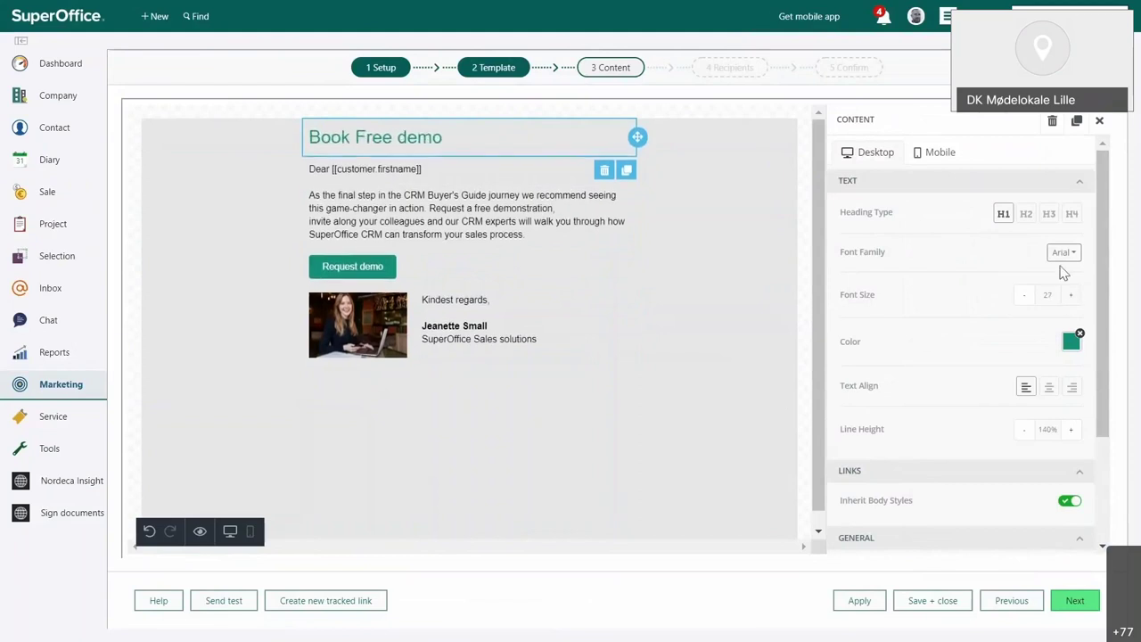
click(1063, 253)
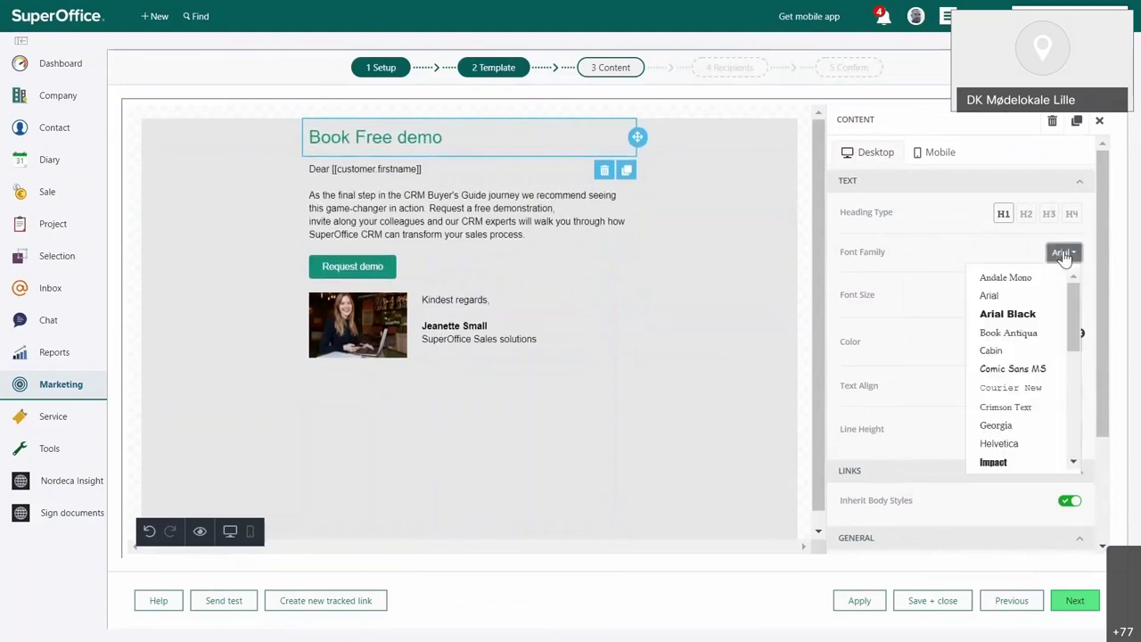
click(1023, 314)
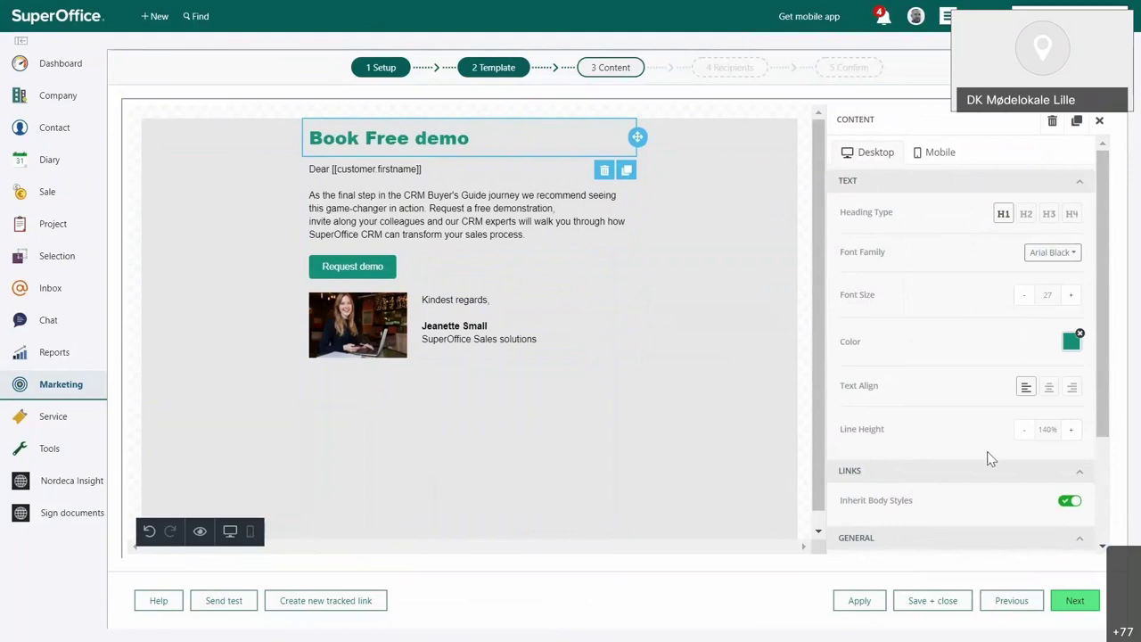
Step: Raise the heading's line height to 310%
scroll(987, 447, down, 1)
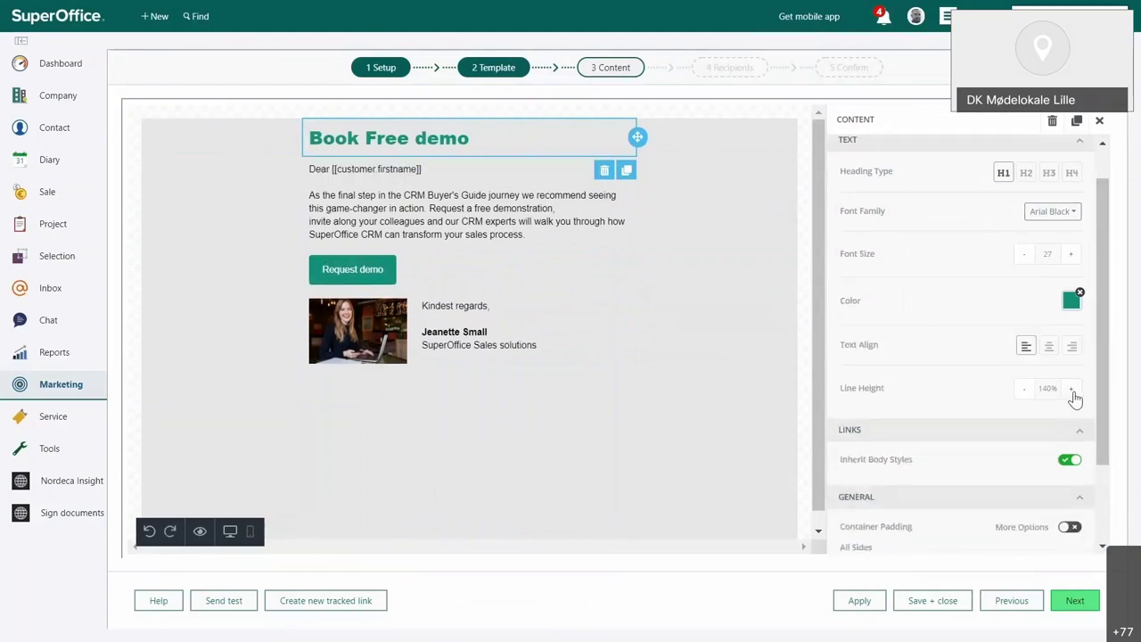
click(1072, 391)
click(1072, 391)
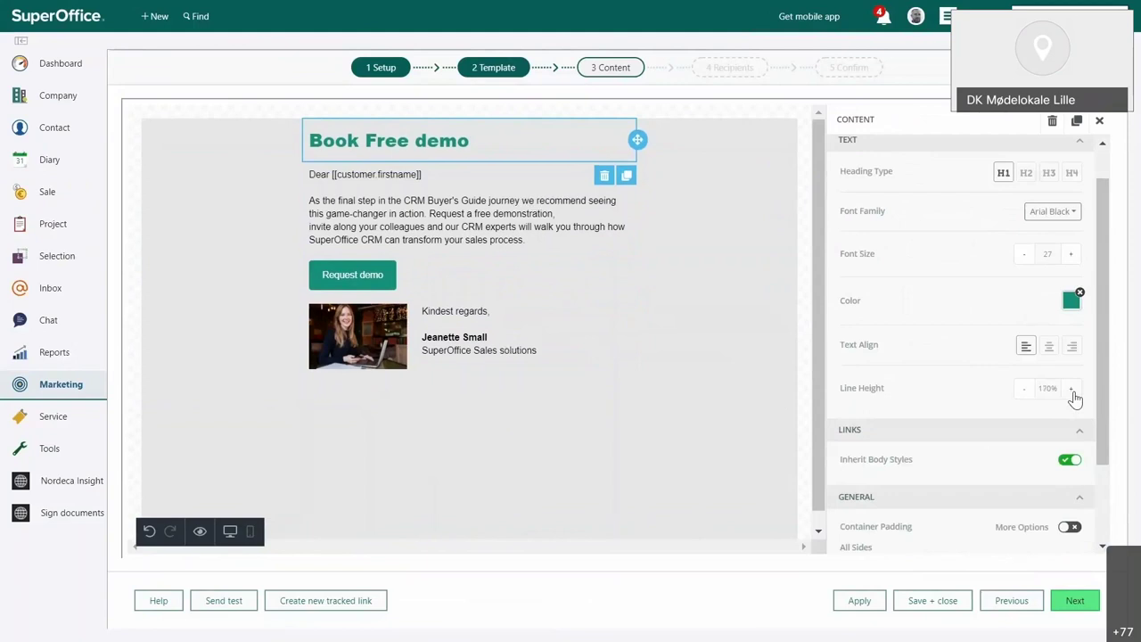
click(1072, 391)
click(1072, 392)
click(1073, 391)
click(1072, 391)
click(1072, 391)
click(1072, 391)
click(1073, 392)
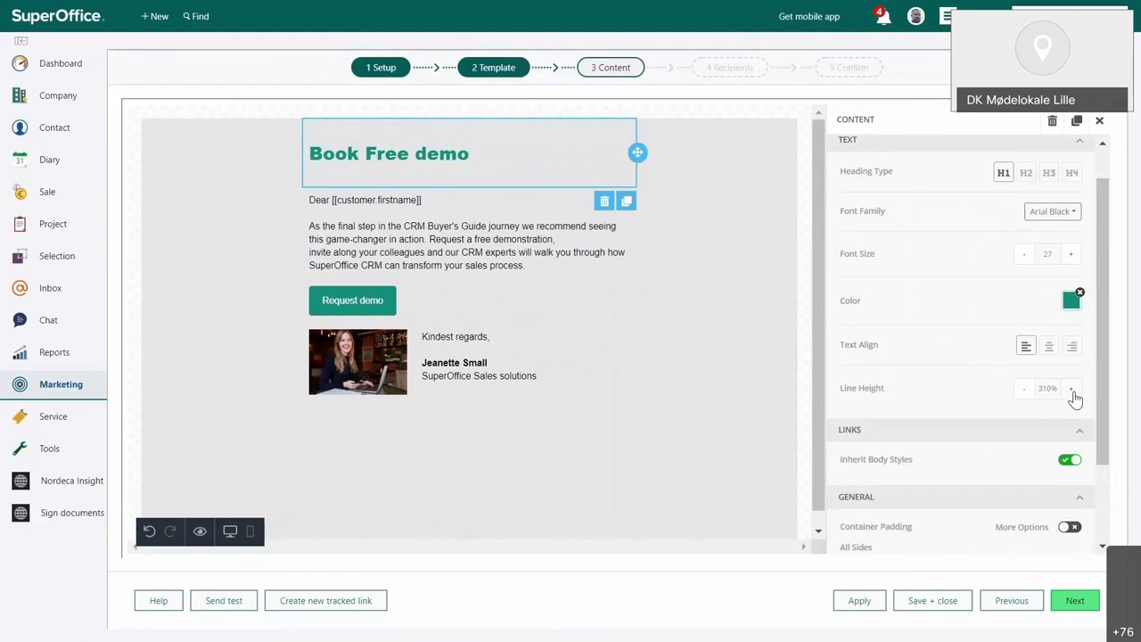
click(650, 484)
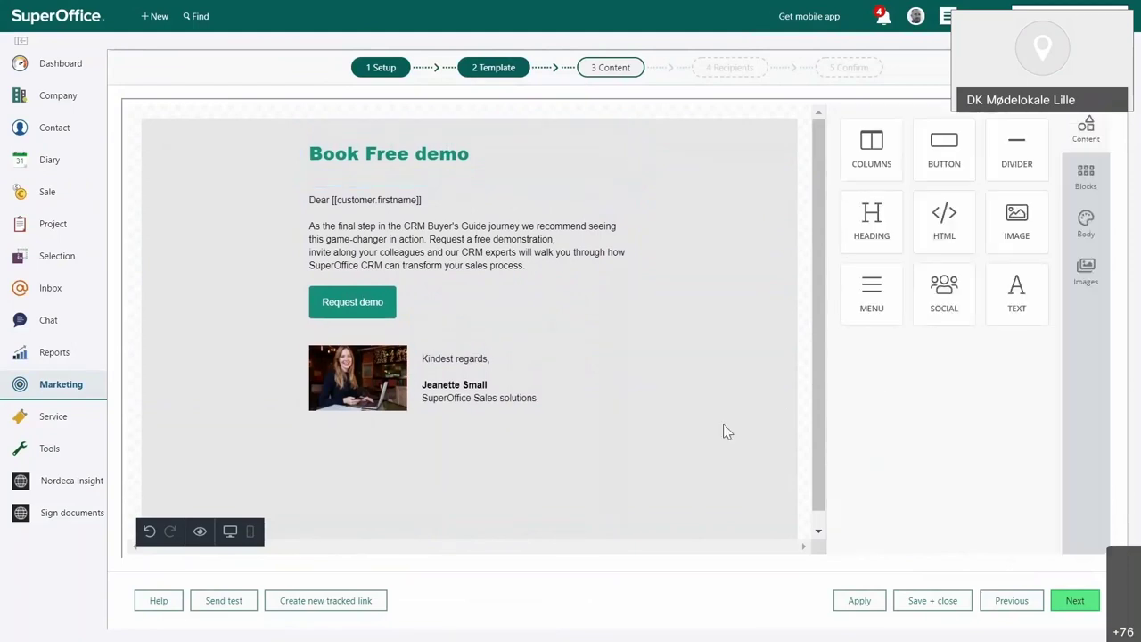
Step: Set the e-mail body background colour to white (FFFFFF) and open the preview
click(1086, 223)
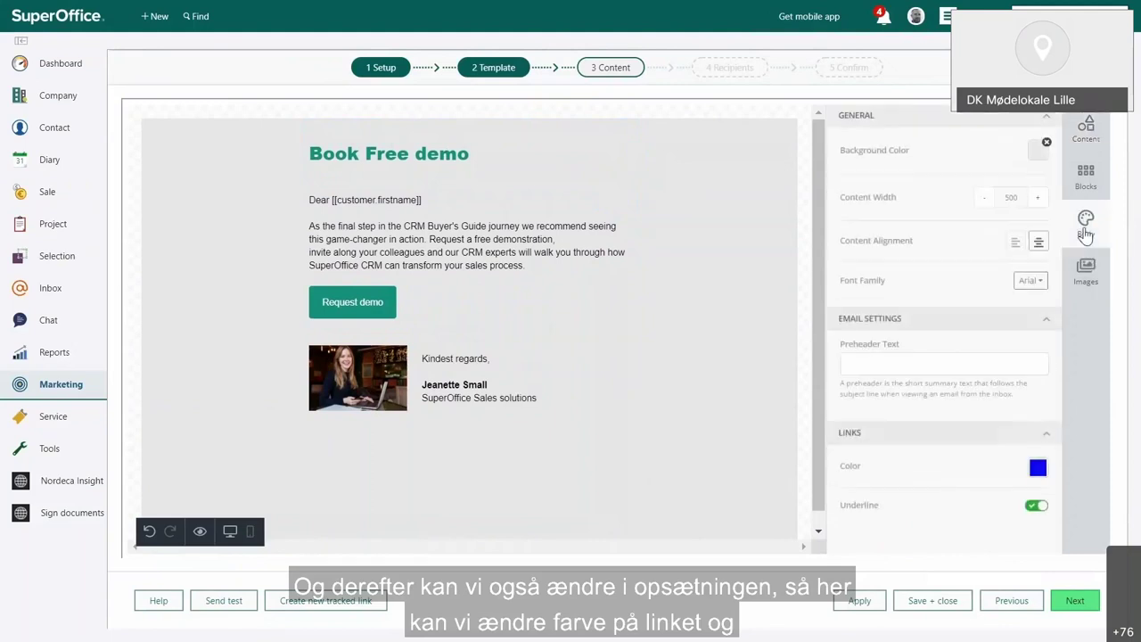
click(1042, 154)
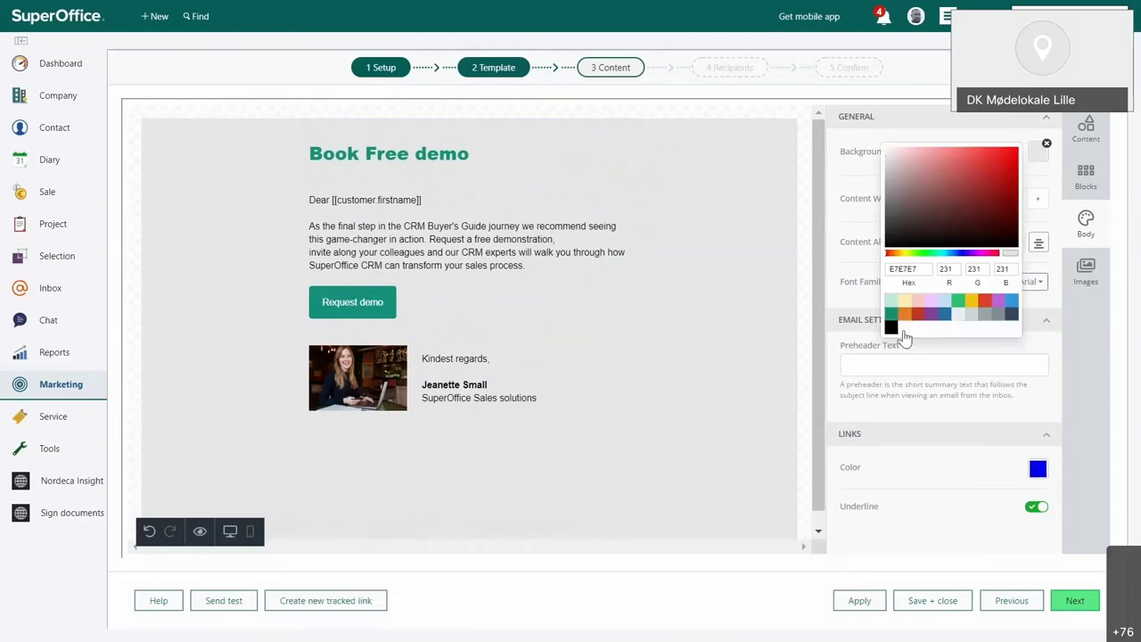
click(903, 328)
click(710, 458)
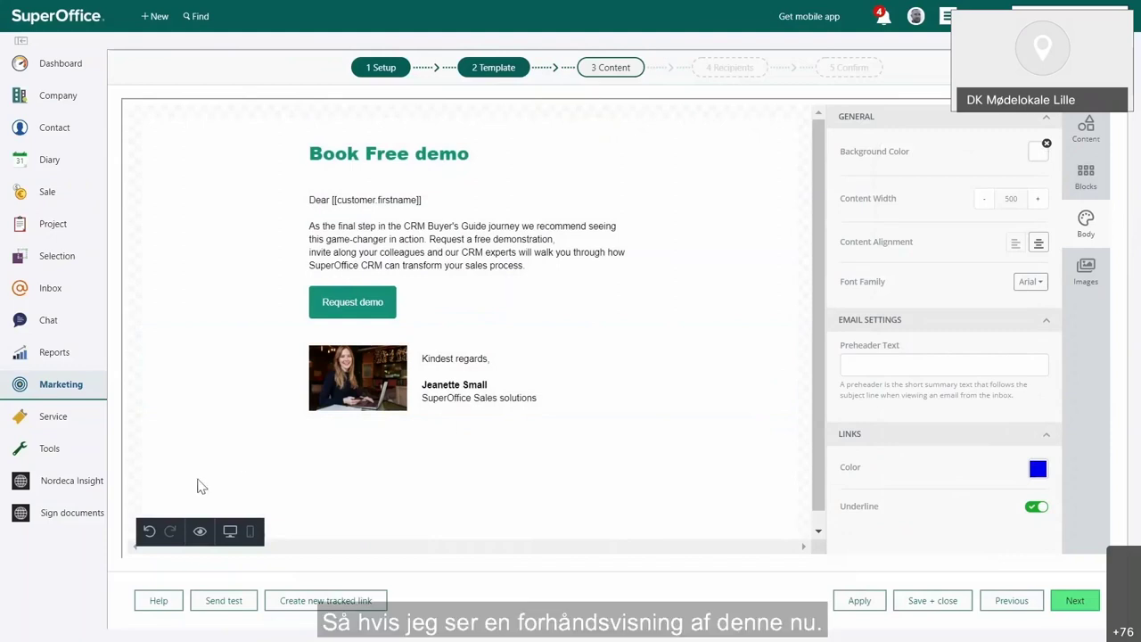
click(199, 532)
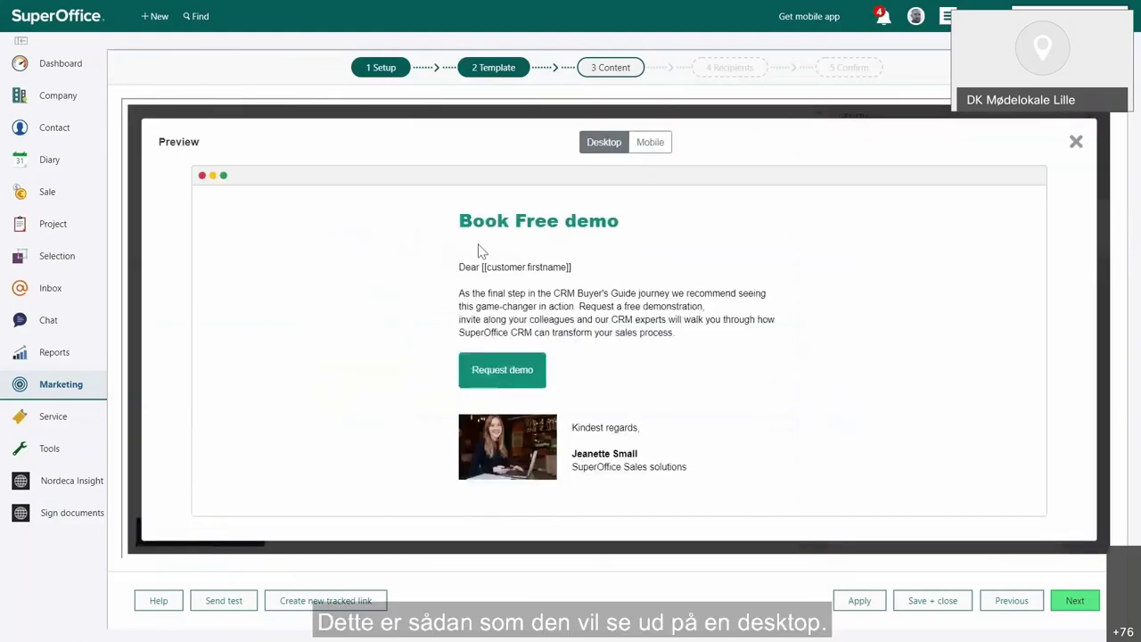
Step: Scroll through the e-mail in Mobile preview, then return to the editor
click(651, 145)
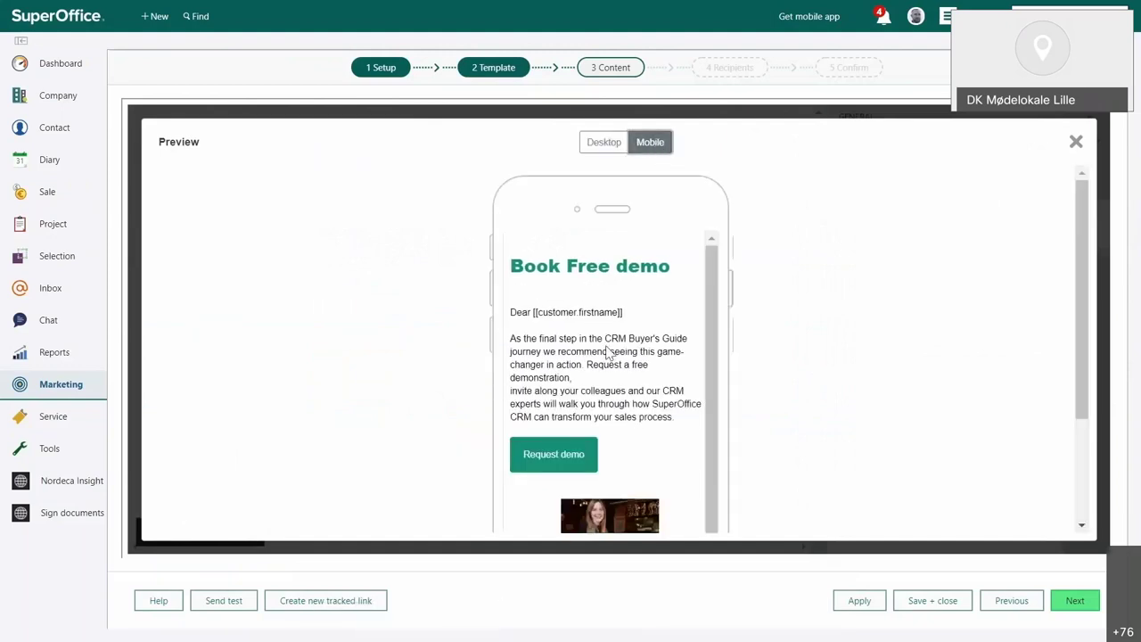
scroll(610, 354, down, 1)
scroll(610, 354, down, 1)
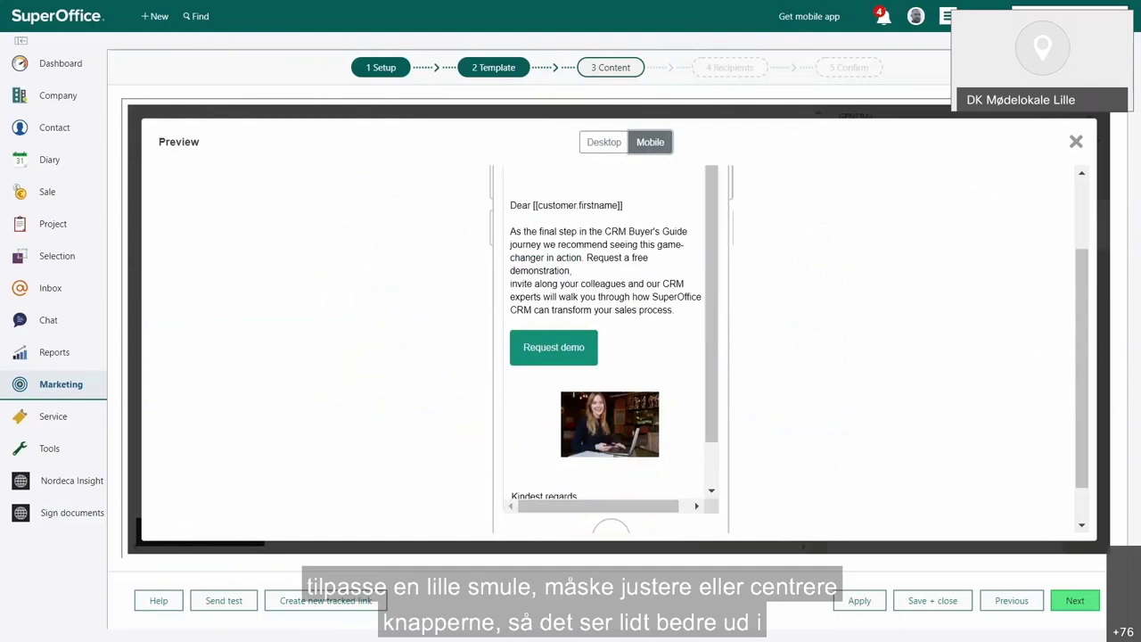
scroll(588, 348, down, 1)
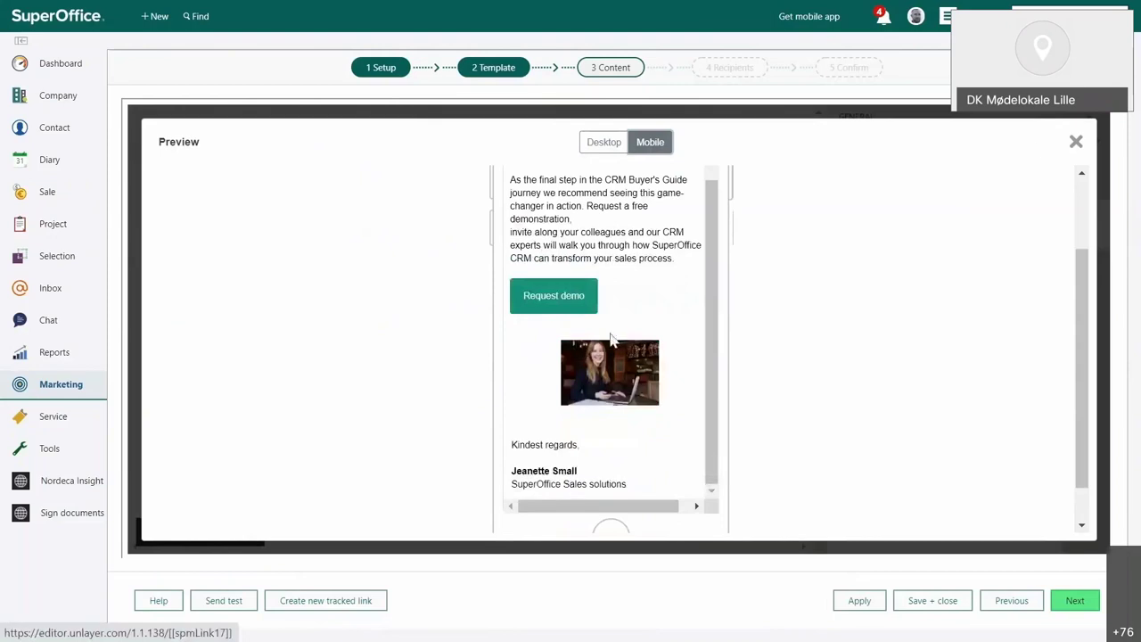
click(1076, 141)
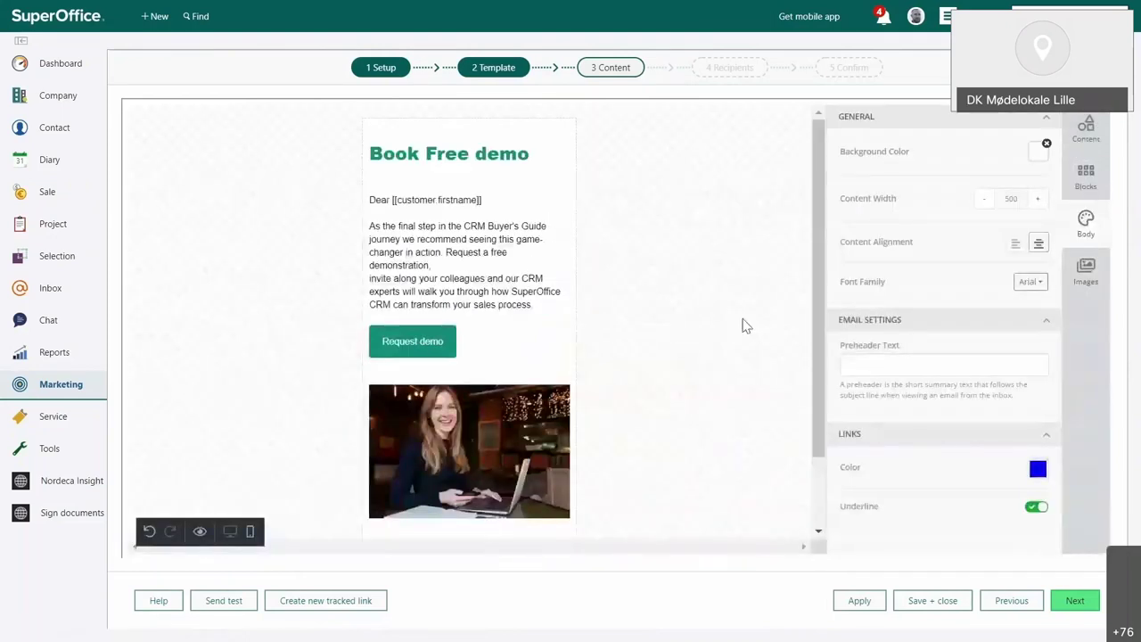
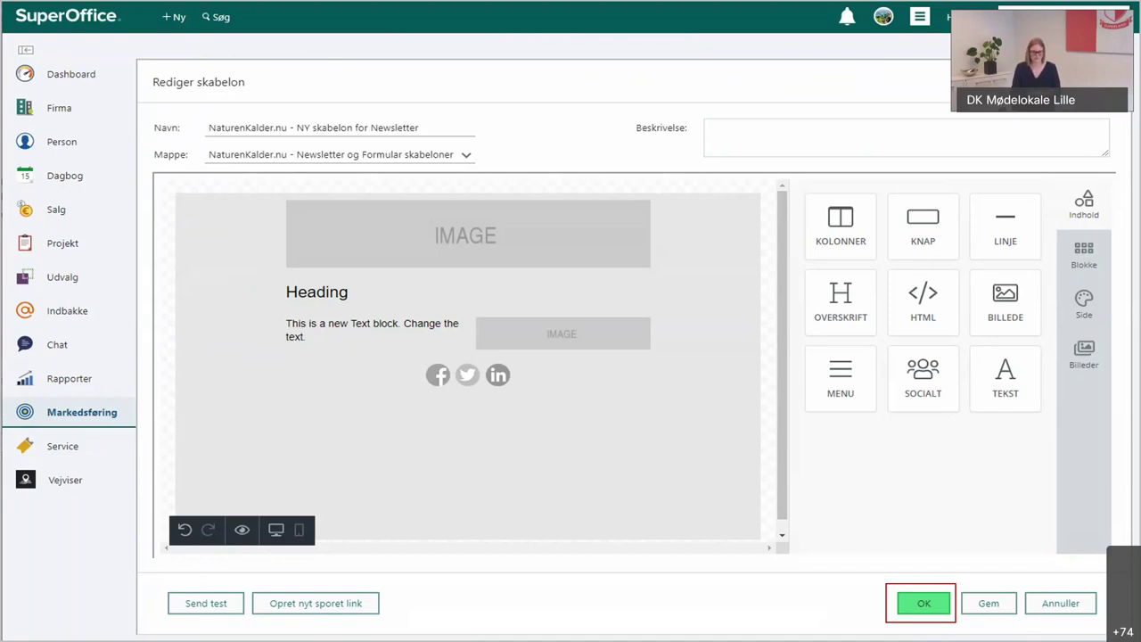
Step: Close the template editor and return to the birdwatching mailing's content
key(Return)
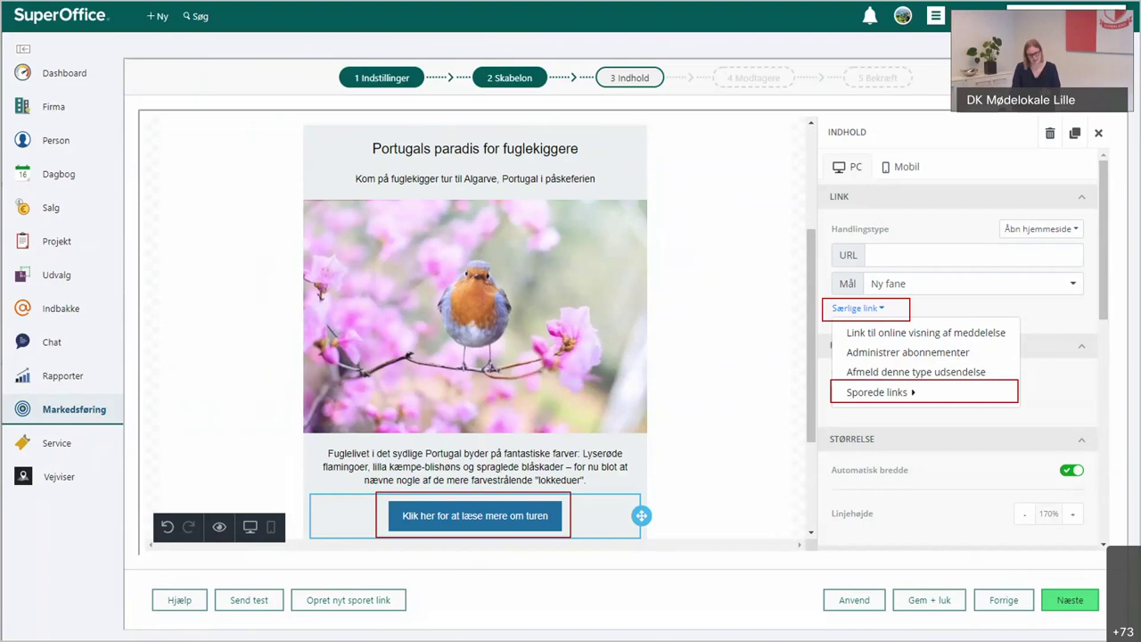
Step: Review the Sporede links list, then dismiss the new tracked-link form
click(877, 392)
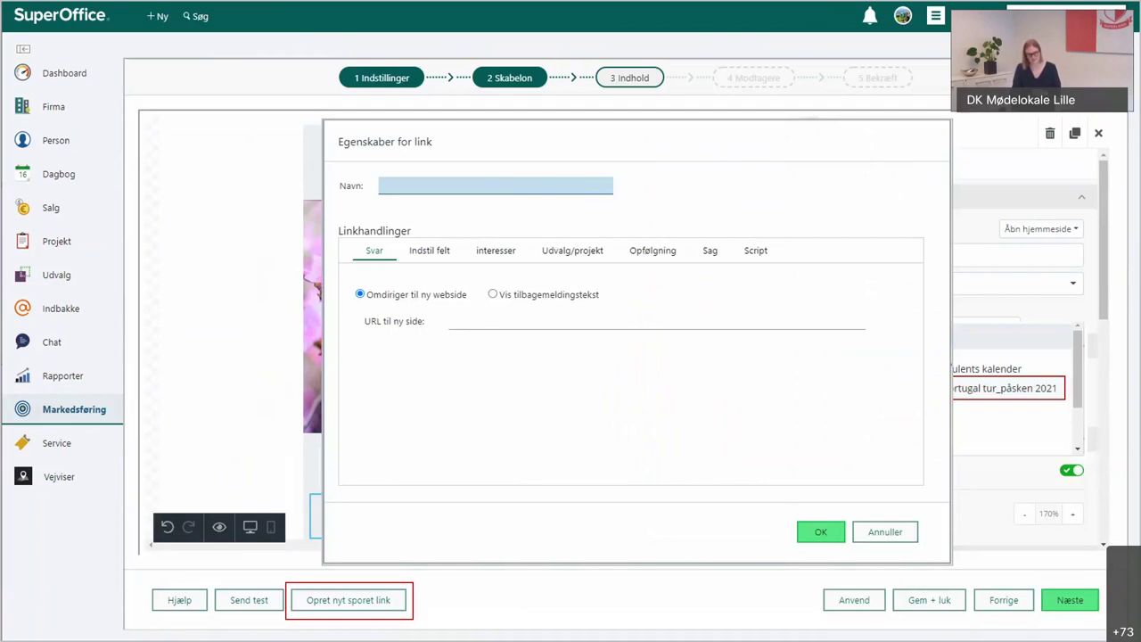
key(Escape)
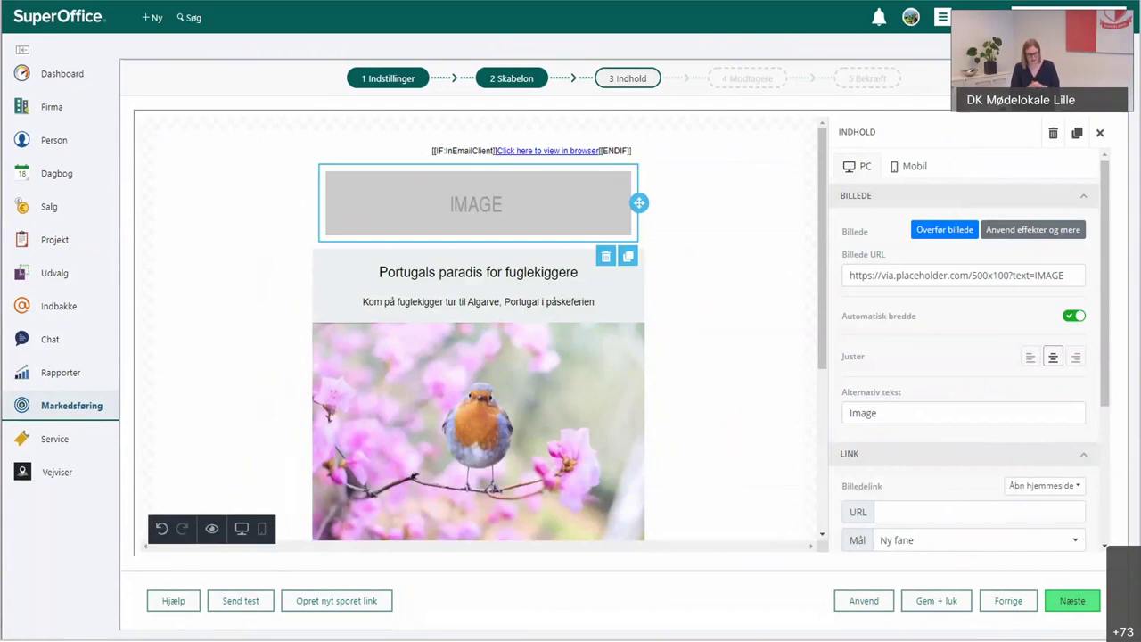